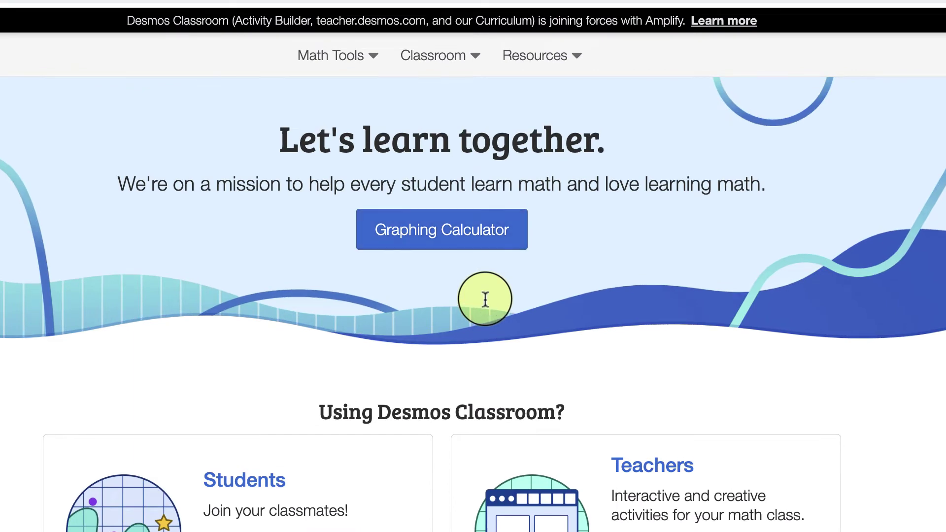
Open the Desmos Graphing Calculator from the site's math tools.
{"action": "left_click", "coordinate": [379, 63]}
{"action": "key", "text": "Tab"}
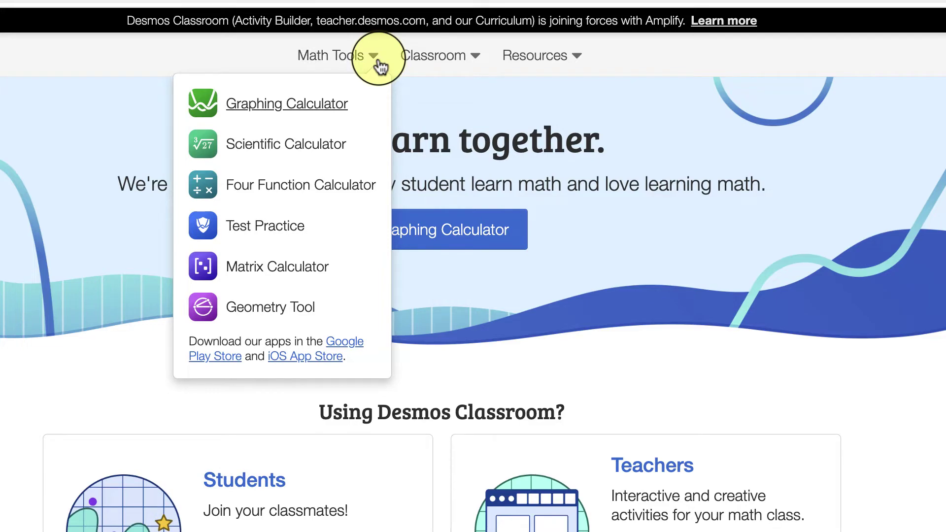
{"action": "left_click", "coordinate": [349, 110]}
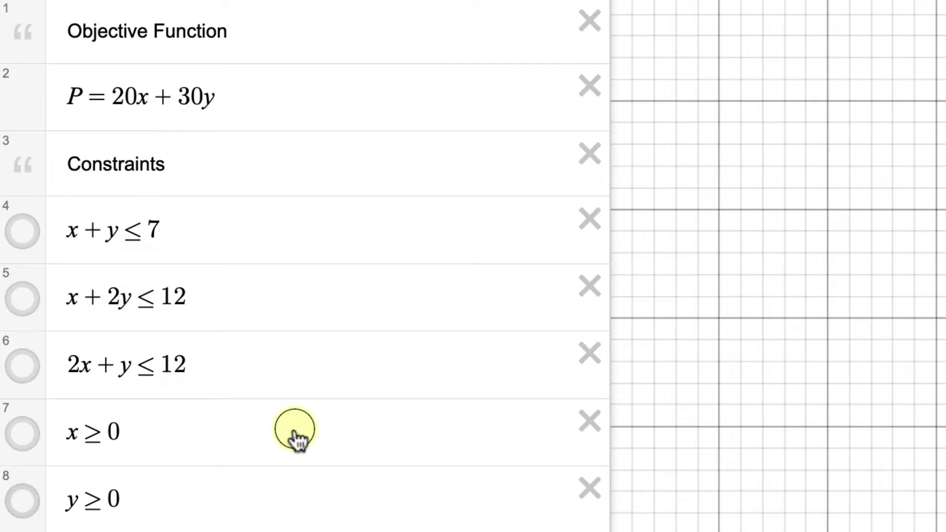
Show the graphs of all five constraints, starting with y ≥ 0 and ending with x + y ≤ 7.
{"action": "left_click", "coordinate": [24, 486]}
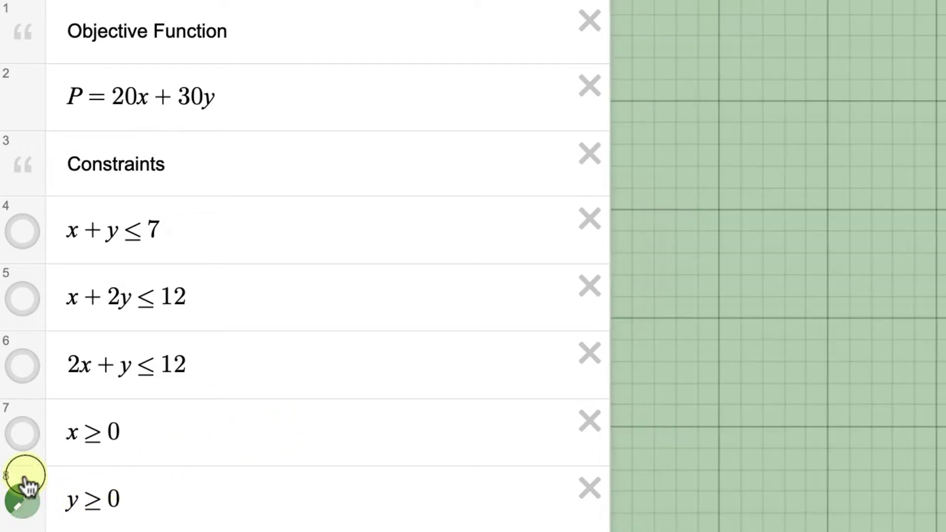
{"action": "left_click", "coordinate": [26, 452]}
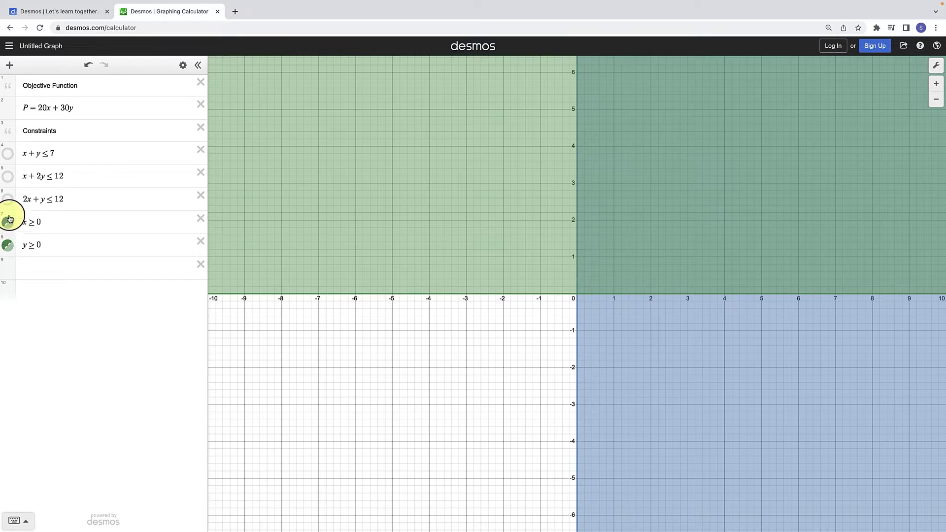
{"action": "left_click", "coordinate": [8, 199]}
{"action": "left_click", "coordinate": [9, 175]}
{"action": "left_click", "coordinate": [8, 153]}
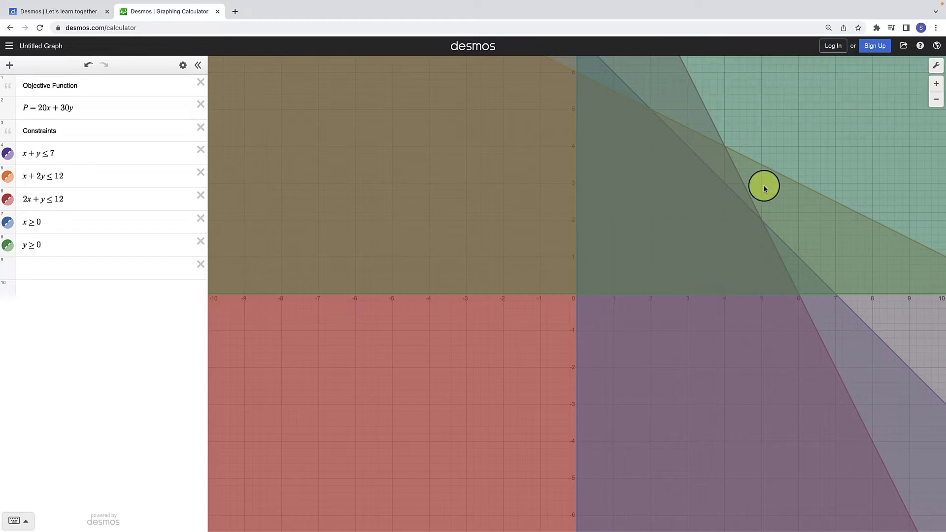
{"action": "scroll", "coordinate": [764, 188], "scroll_direction": "down", "scroll_amount": 5}
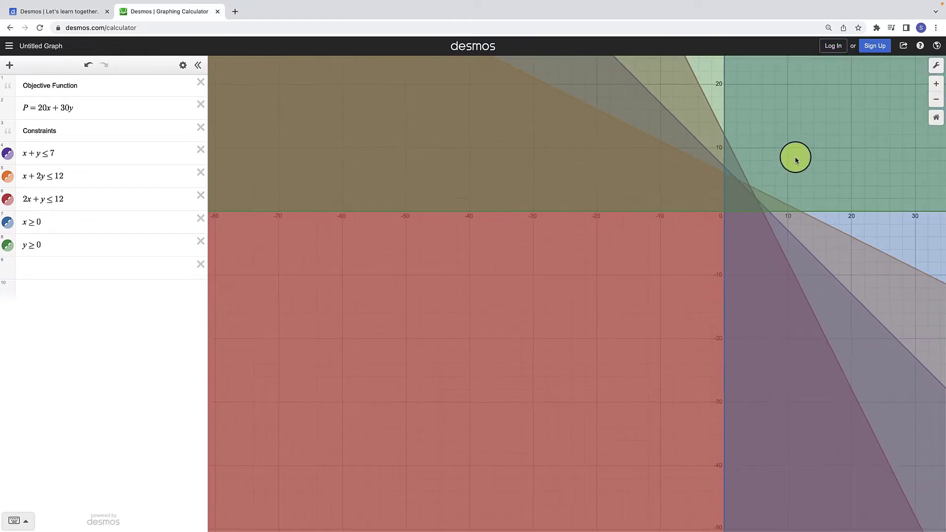
{"action": "left_click_drag", "start_coordinate": [796, 159], "coordinate": [636, 192]}
{"action": "scroll", "coordinate": [637, 195], "scroll_direction": "up", "scroll_amount": 2}
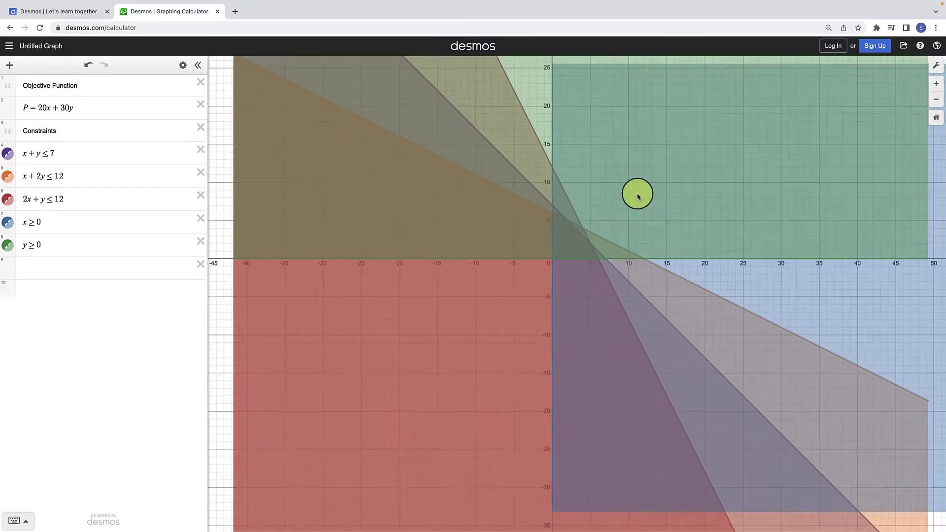
{"action": "scroll", "coordinate": [637, 195], "scroll_direction": "down", "scroll_amount": 1}
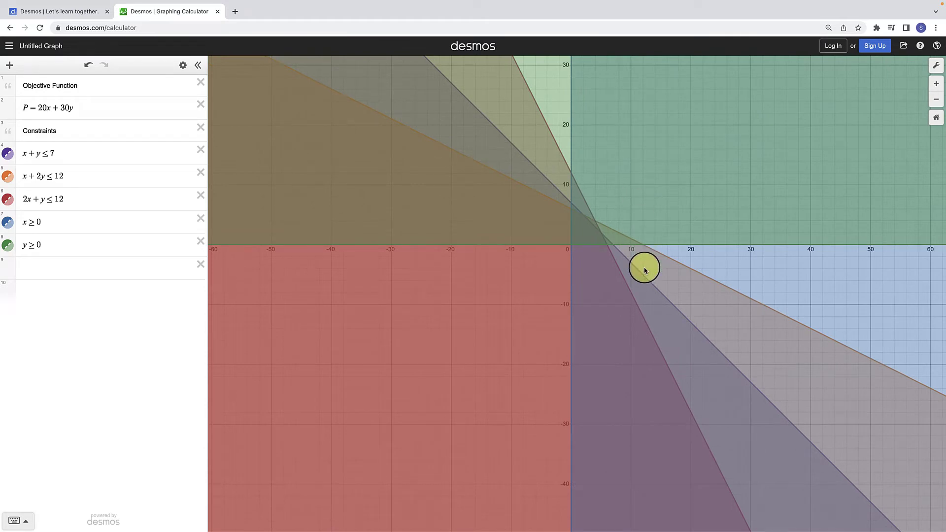
{"action": "scroll", "coordinate": [495, 308], "scroll_direction": "down", "scroll_amount": 1}
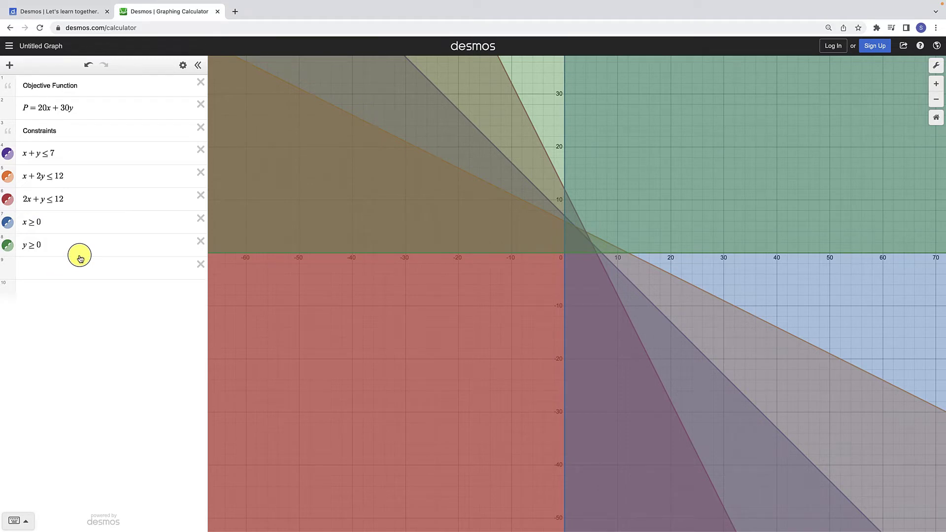
Hide the graphs of all five constraints.
{"action": "left_click", "coordinate": [7, 245]}
{"action": "left_click", "coordinate": [7, 222]}
{"action": "left_click", "coordinate": [8, 199]}
{"action": "left_click", "coordinate": [8, 176]}
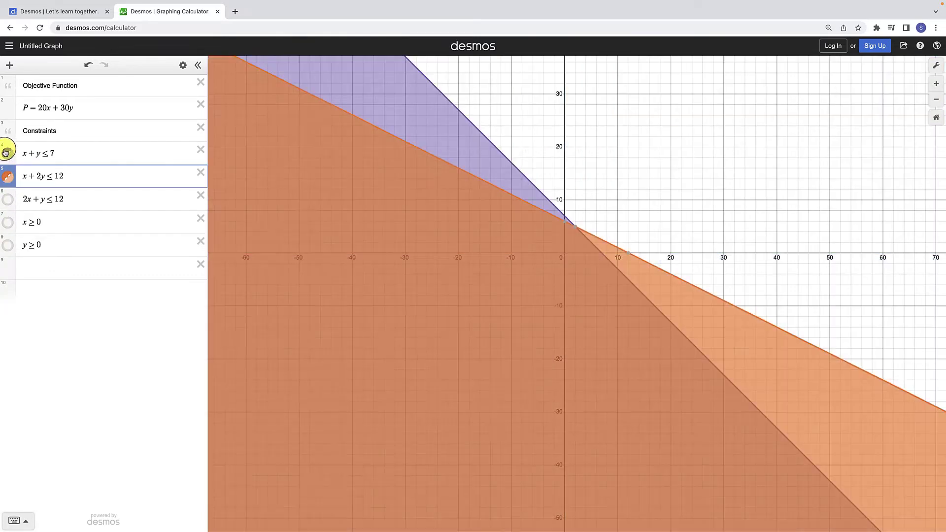
{"action": "left_click", "coordinate": [7, 153]}
{"action": "left_click", "coordinate": [8, 176]}
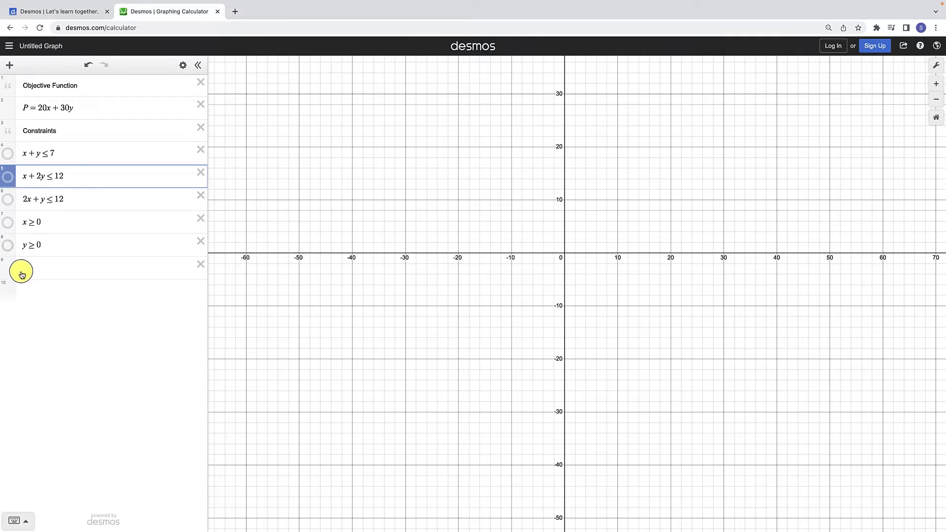
Show the regions for y ≥ 0, x ≥ 0 and 2x + y ≤ 12, and inspect the corners of their overlap.
{"action": "left_click", "coordinate": [8, 245]}
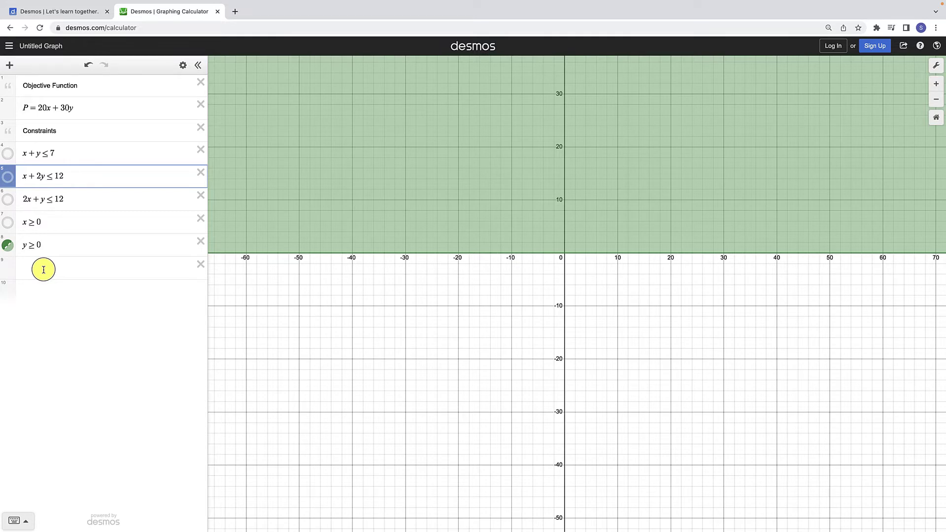
{"action": "left_click", "coordinate": [7, 223]}
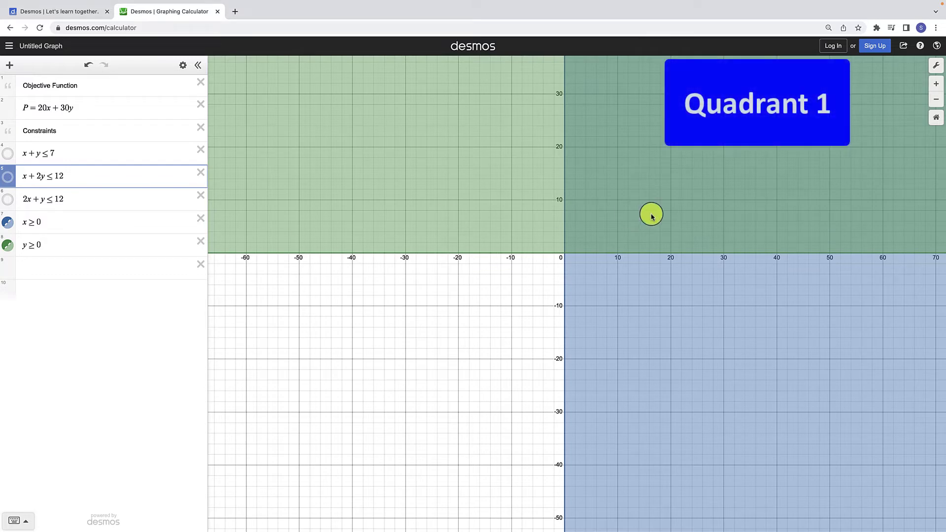
{"action": "left_click", "coordinate": [8, 199]}
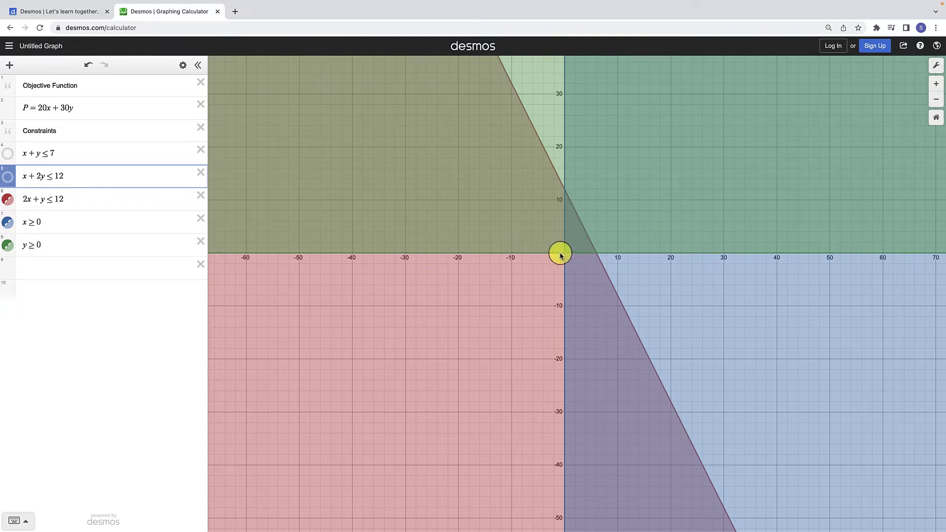
{"action": "scroll", "coordinate": [569, 254], "scroll_direction": "up", "scroll_amount": 1}
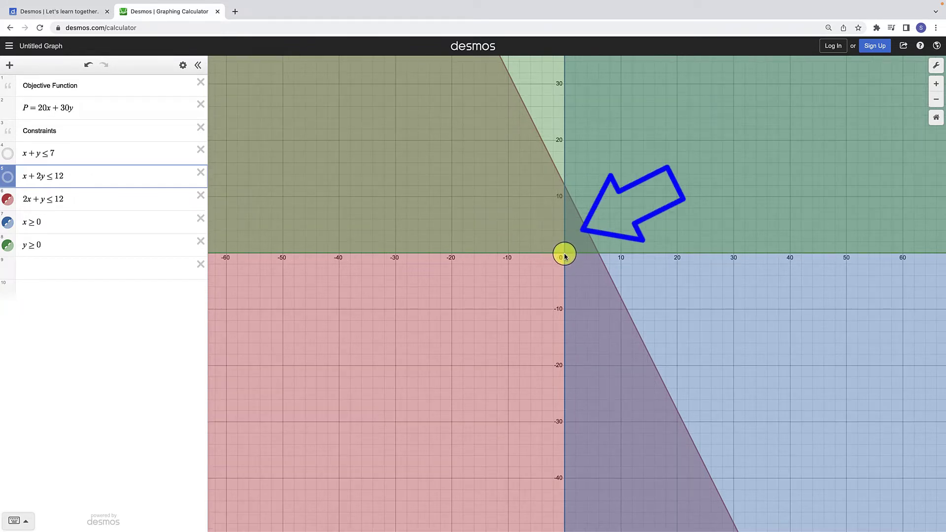
{"action": "left_click", "coordinate": [564, 255]}
{"action": "left_click", "coordinate": [599, 255]}
{"action": "left_click", "coordinate": [565, 186]}
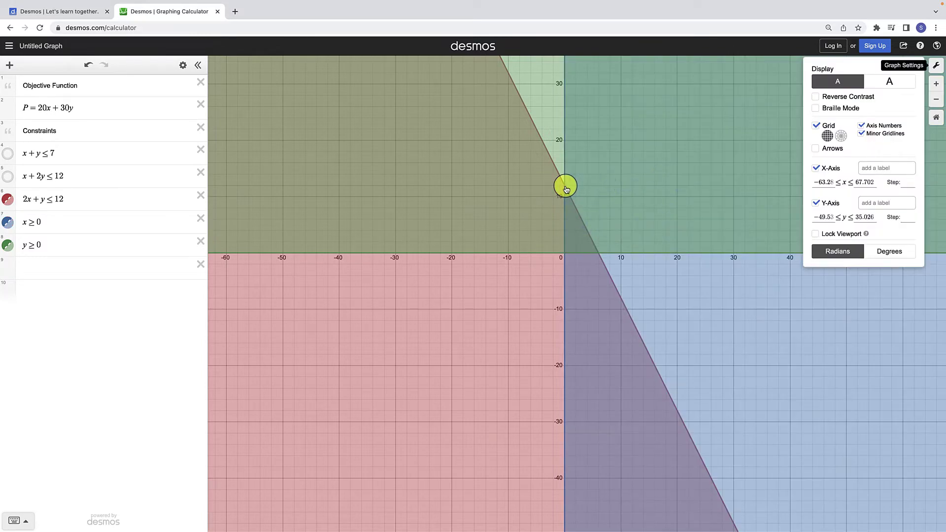
Set the x-axis range of the graph from -5 to 10.
{"action": "left_click", "coordinate": [668, 317]}
{"action": "left_click_drag", "start_coordinate": [668, 316], "coordinate": [759, 318]}
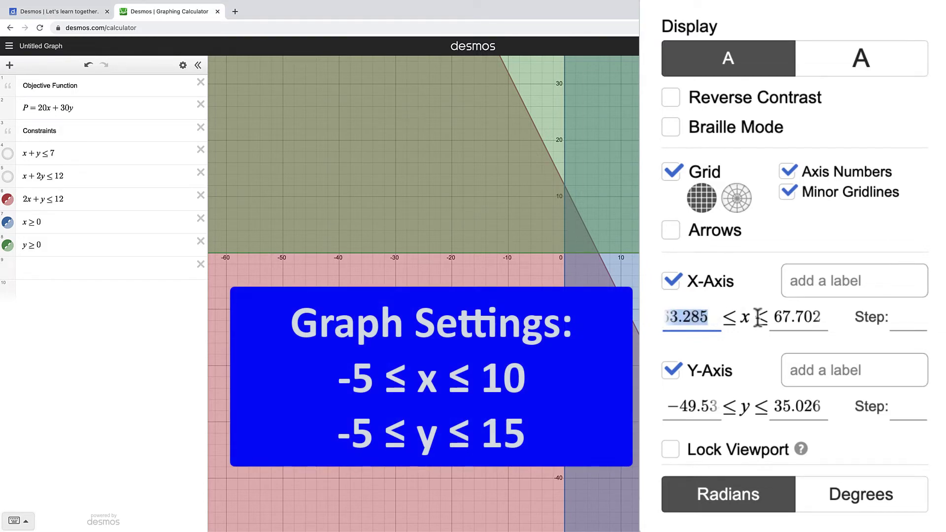
{"action": "type", "text": "-5"}
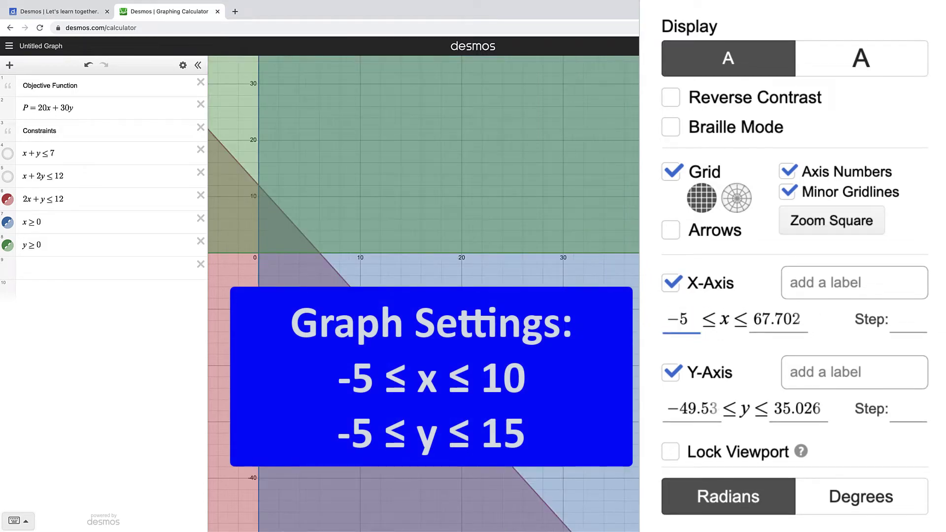
{"action": "key", "text": "Tab"}
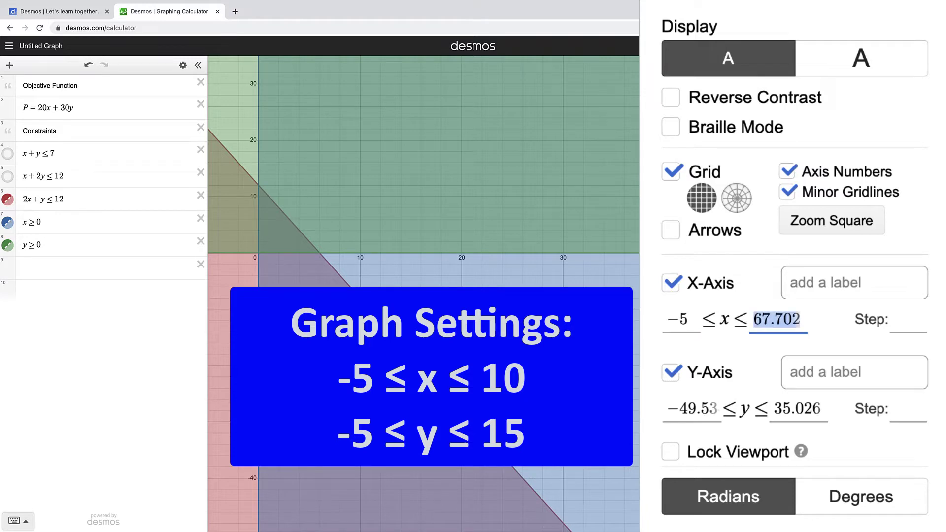
{"action": "type", "text": "10"}
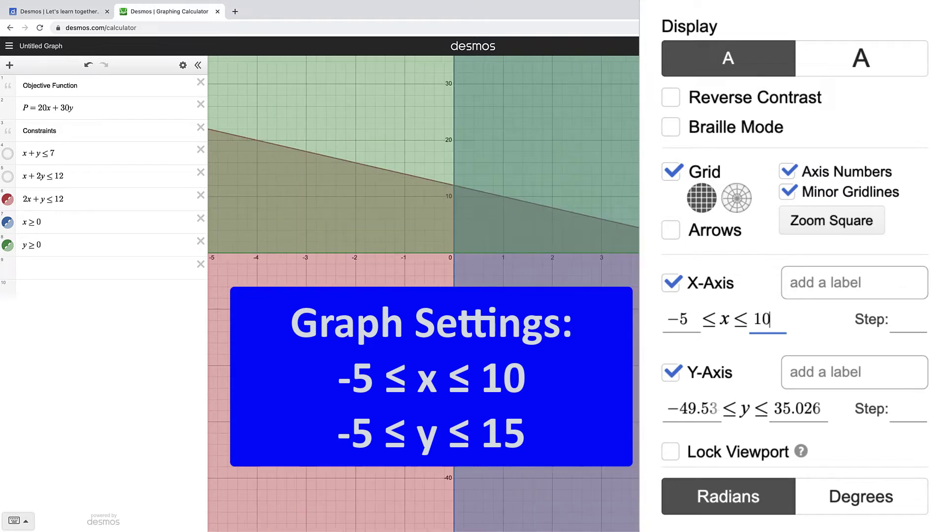
Set the y-axis range from -5 to 15 and lock the viewport.
{"action": "key", "text": "Tab"}
{"action": "key", "text": "Tab"}
{"action": "key", "text": "Tab"}
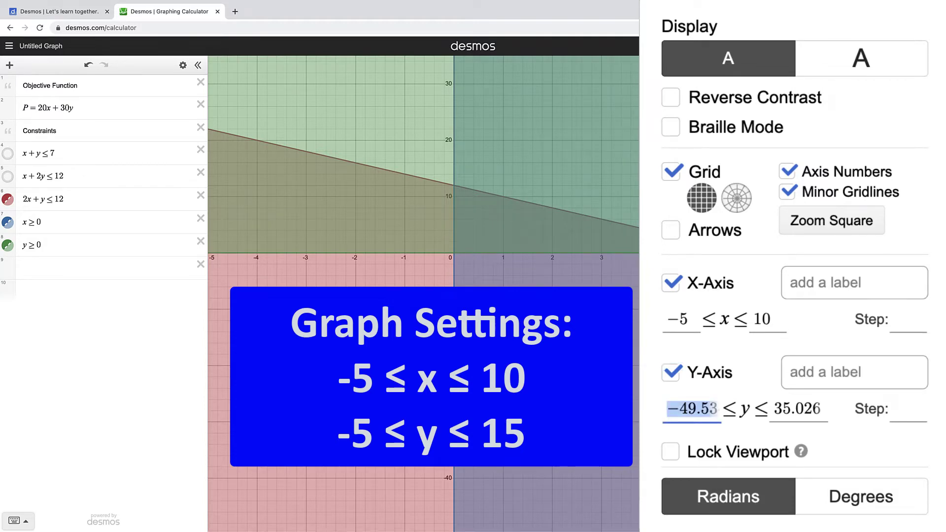
{"action": "type", "text": "-5"}
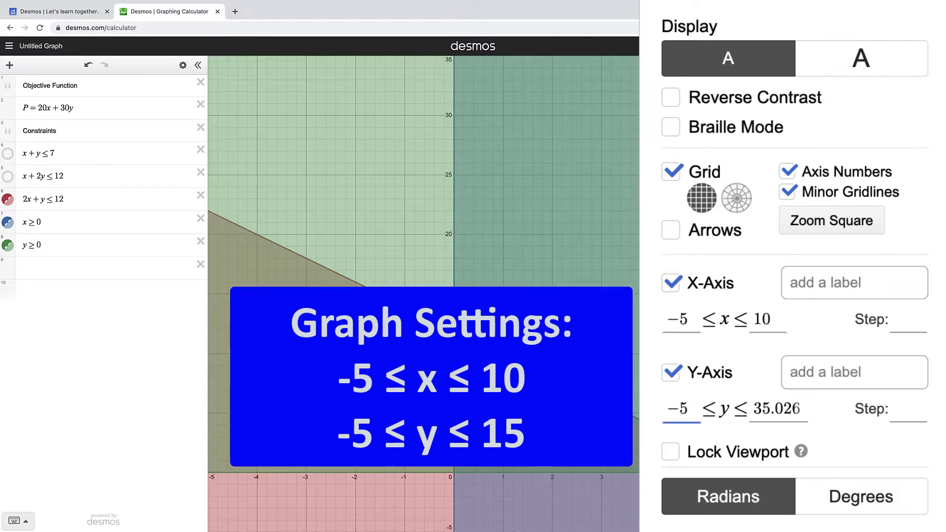
{"action": "key", "text": "Tab"}
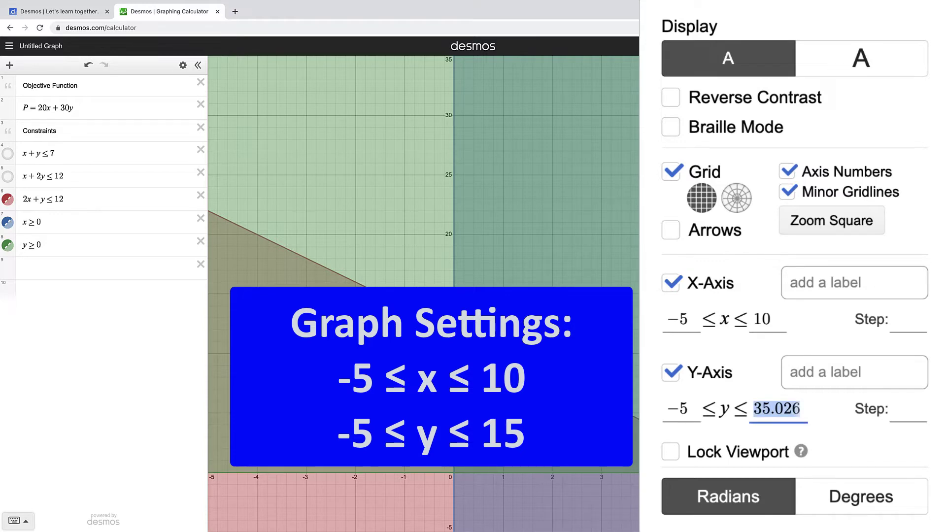
{"action": "type", "text": "15"}
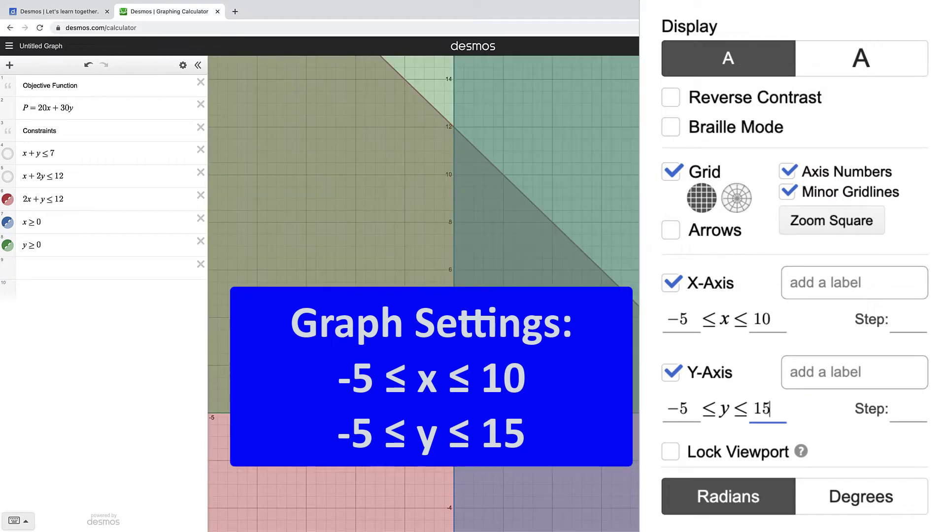
{"action": "left_click", "coordinate": [671, 451]}
{"action": "left_click", "coordinate": [707, 230]}
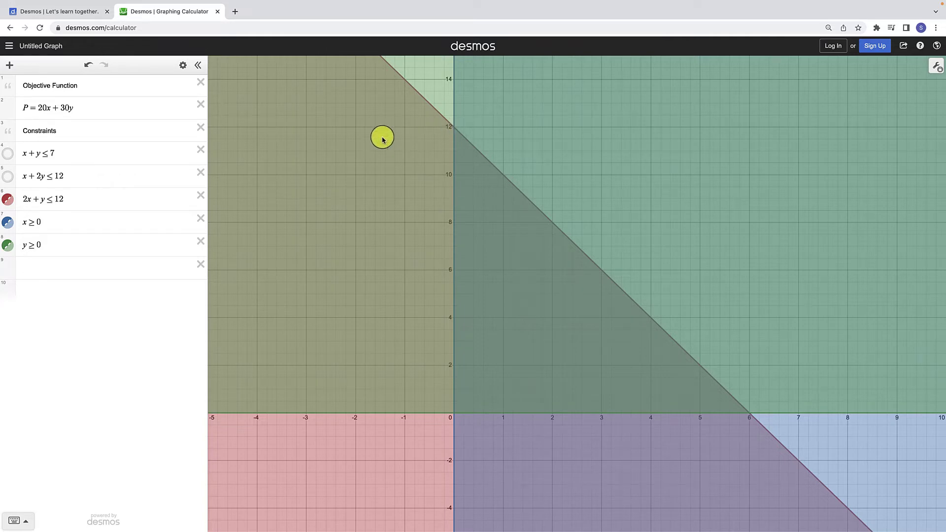
Show the x + 2y ≤ 12 region and highlight the four constraints' boundary lines around the overlap one by one.
{"action": "left_click", "coordinate": [8, 177]}
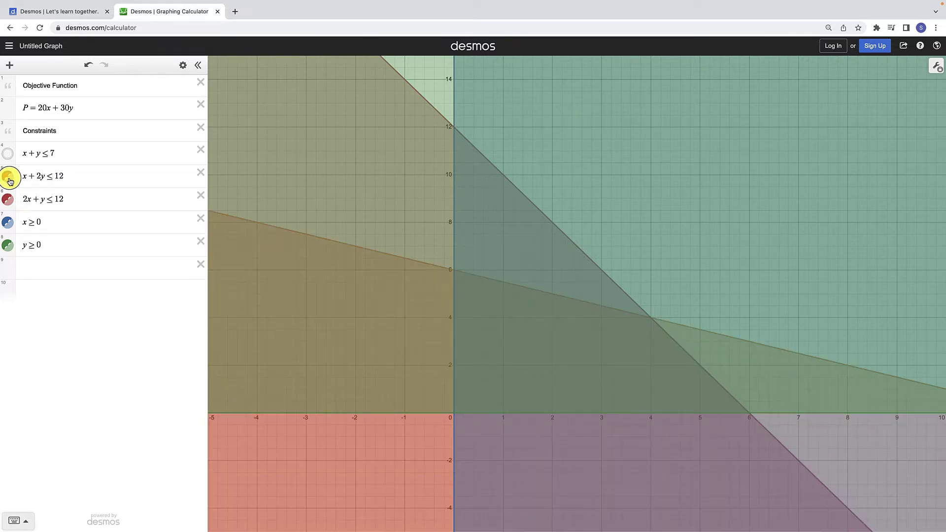
{"action": "left_click", "coordinate": [364, 251]}
{"action": "left_click", "coordinate": [364, 251]}
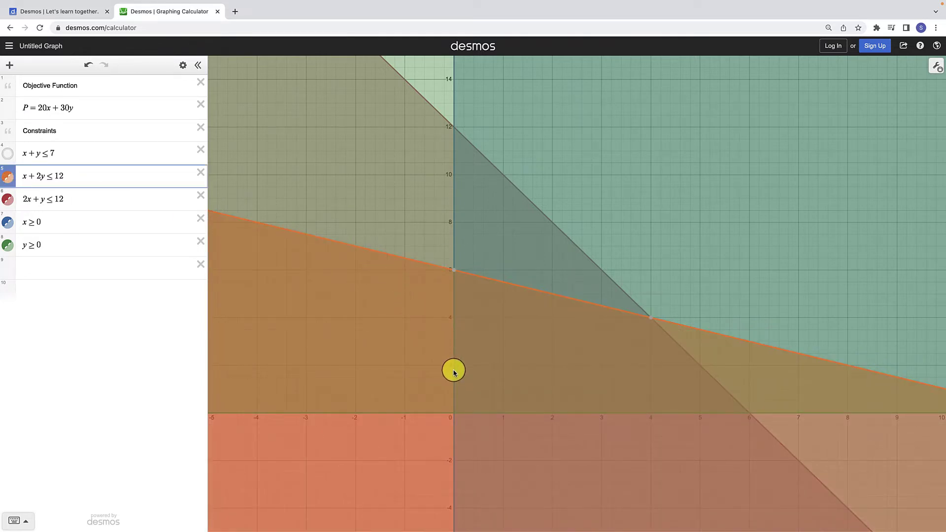
{"action": "left_click", "coordinate": [453, 373]}
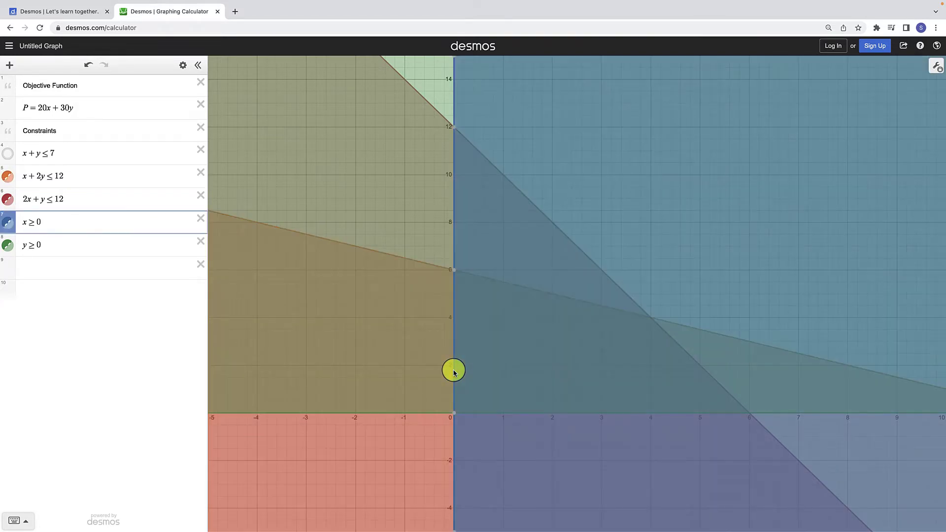
{"action": "left_click", "coordinate": [571, 413]}
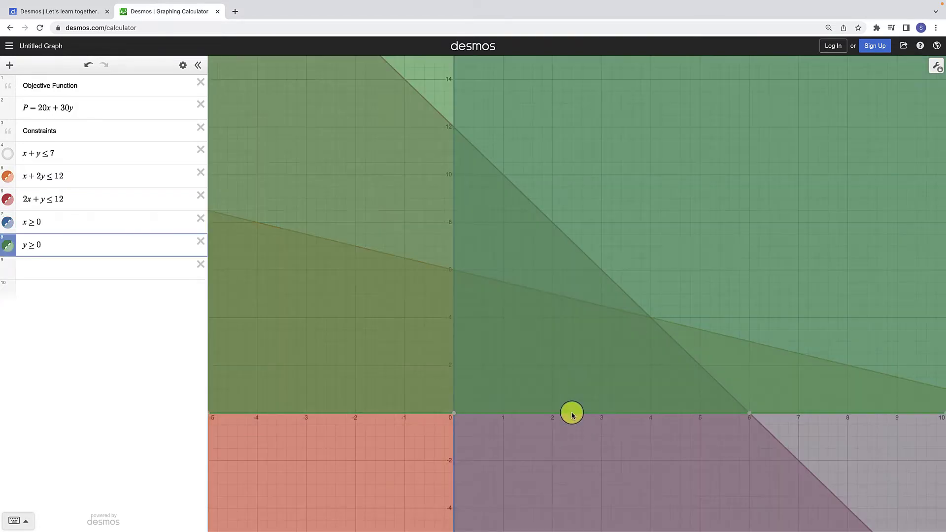
{"action": "left_click", "coordinate": [690, 361]}
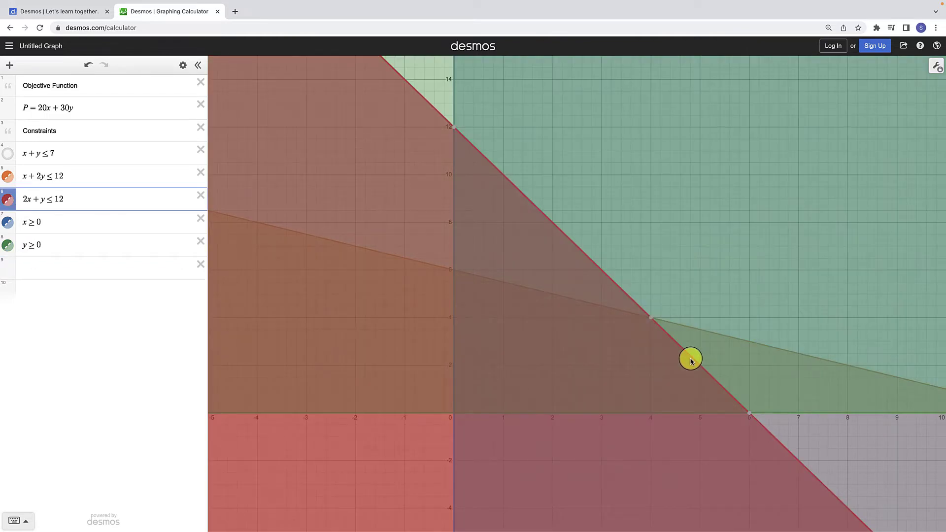
{"action": "left_click_drag", "start_coordinate": [420, 271], "coordinate": [758, 269]}
{"action": "left_click_drag", "start_coordinate": [750, 262], "coordinate": [736, 444]}
{"action": "left_click_drag", "start_coordinate": [425, 442], "coordinate": [747, 437]}
{"action": "left_click_drag", "start_coordinate": [428, 264], "coordinate": [433, 447]}
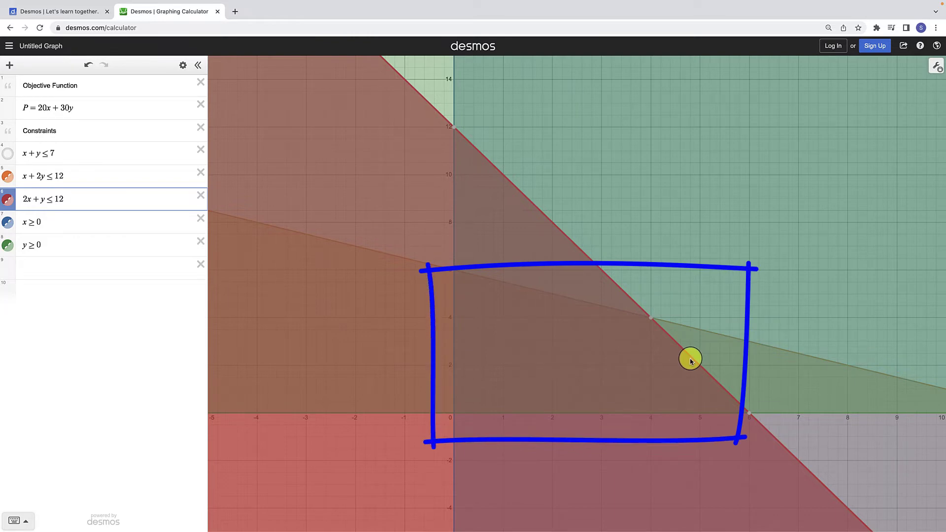
Show the x + y ≤ 7 region and highlight its boundary line.
{"action": "left_click", "coordinate": [545, 384]}
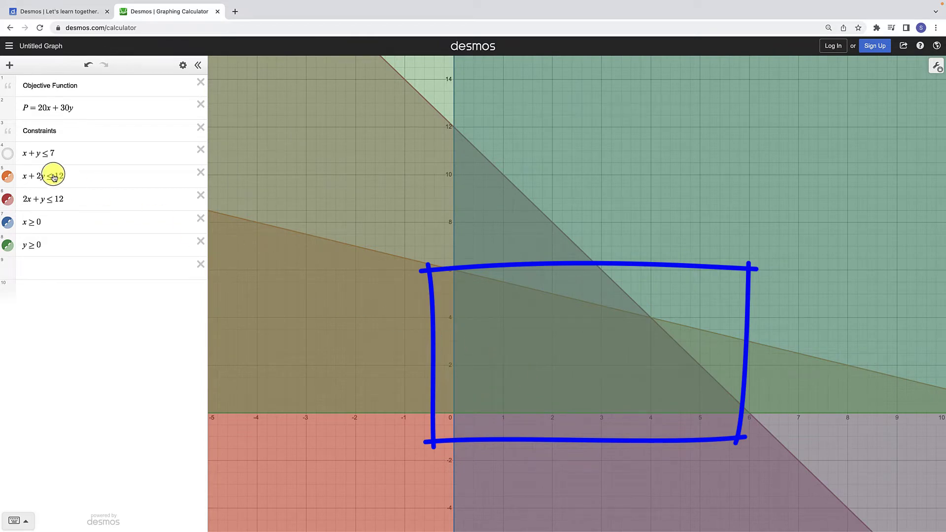
{"action": "left_click", "coordinate": [8, 156]}
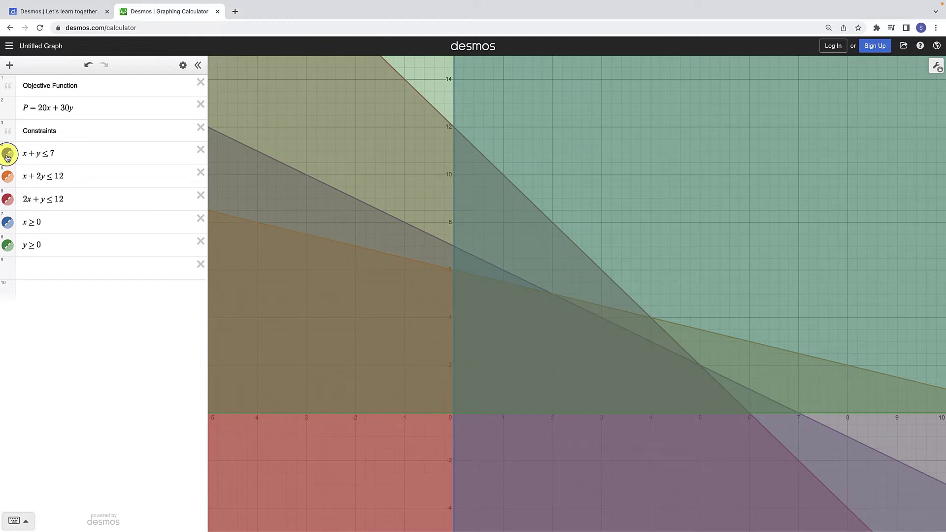
{"action": "left_click", "coordinate": [326, 186]}
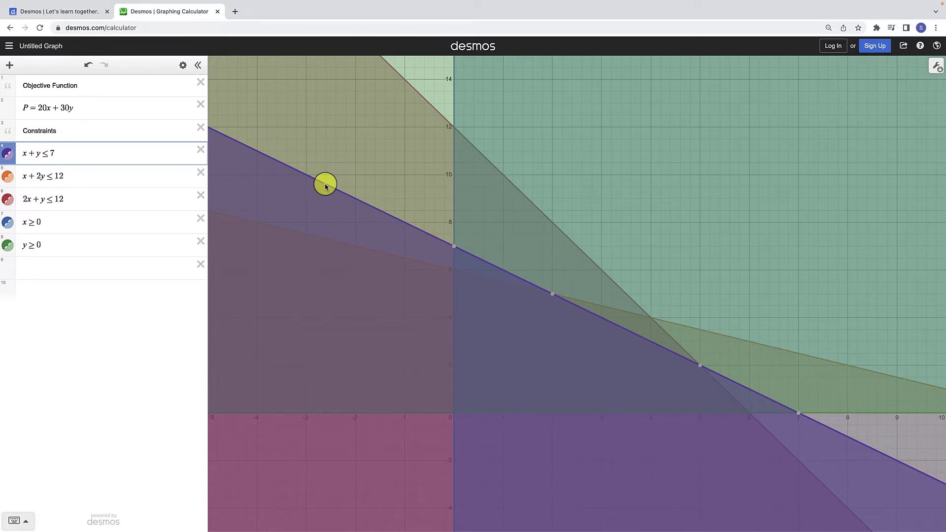
{"action": "left_click", "coordinate": [462, 294]}
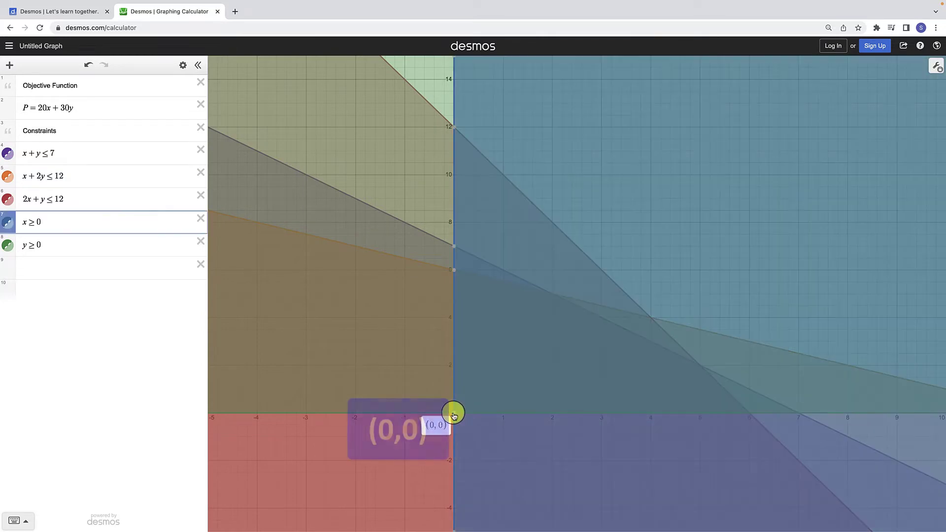
Inspect the coordinates of each corner of the feasible region, going counterclockwise from the origin.
{"action": "left_click", "coordinate": [454, 414]}
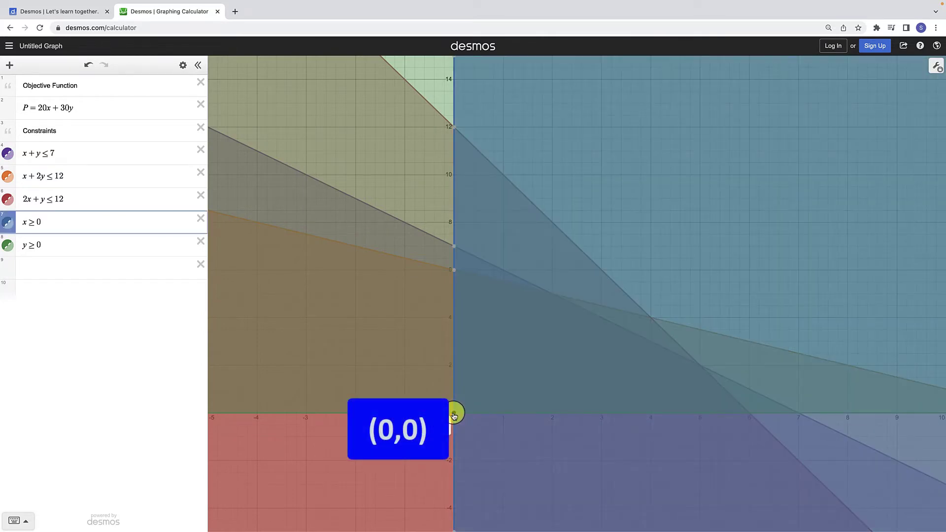
{"action": "left_click", "coordinate": [749, 415]}
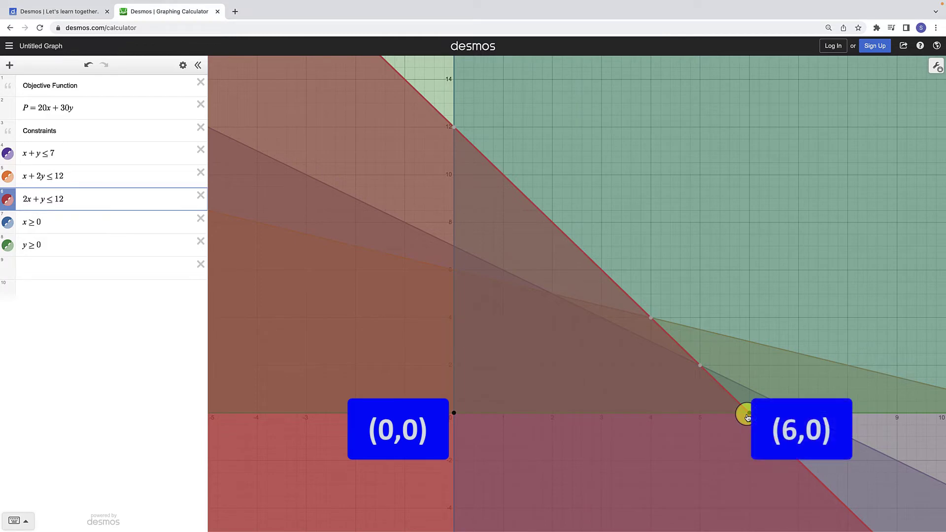
{"action": "left_click", "coordinate": [701, 366]}
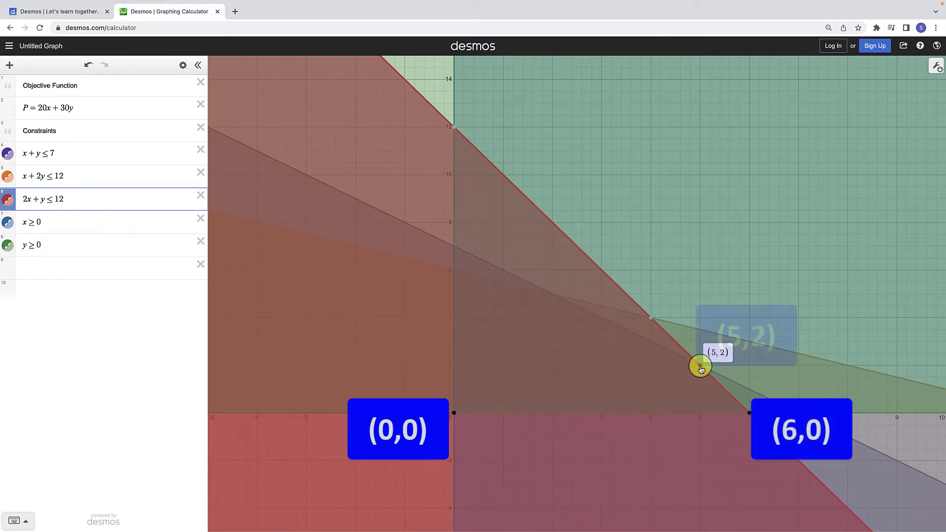
{"action": "left_click", "coordinate": [556, 296]}
{"action": "left_click", "coordinate": [553, 296]}
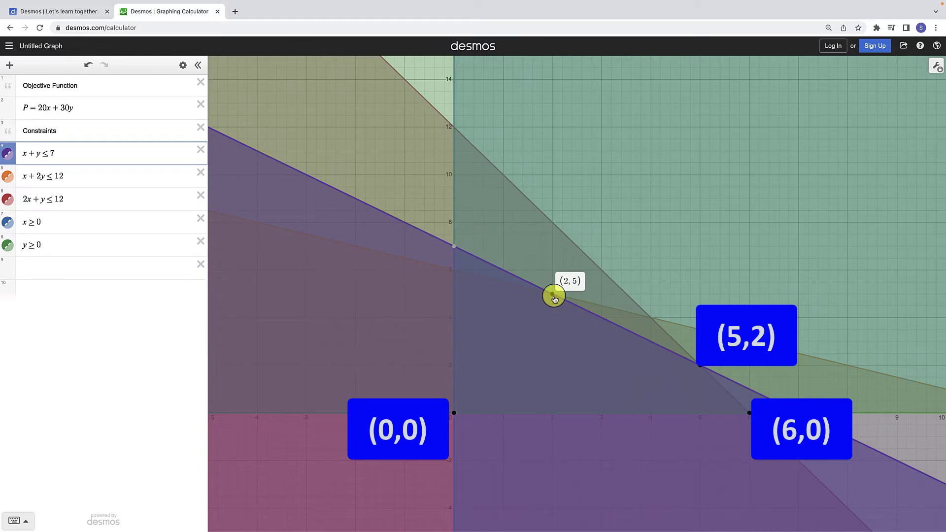
{"action": "left_click", "coordinate": [453, 270]}
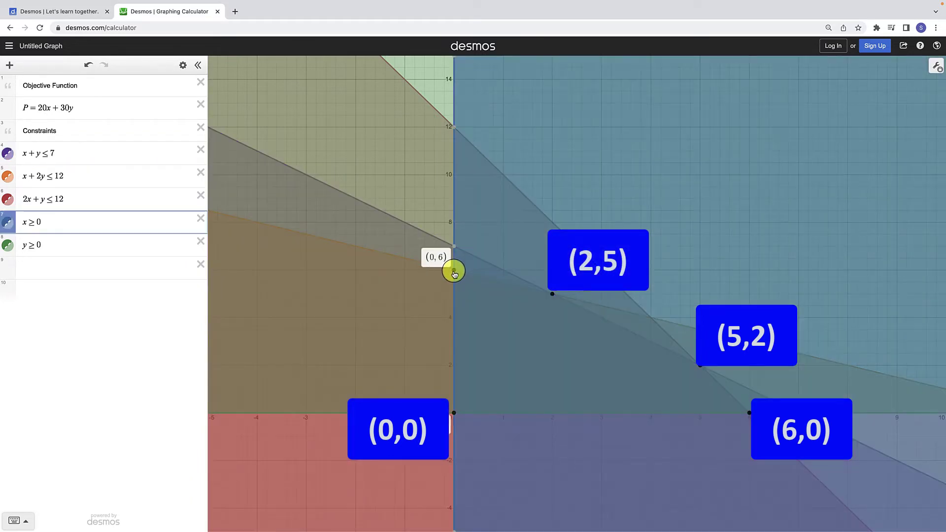
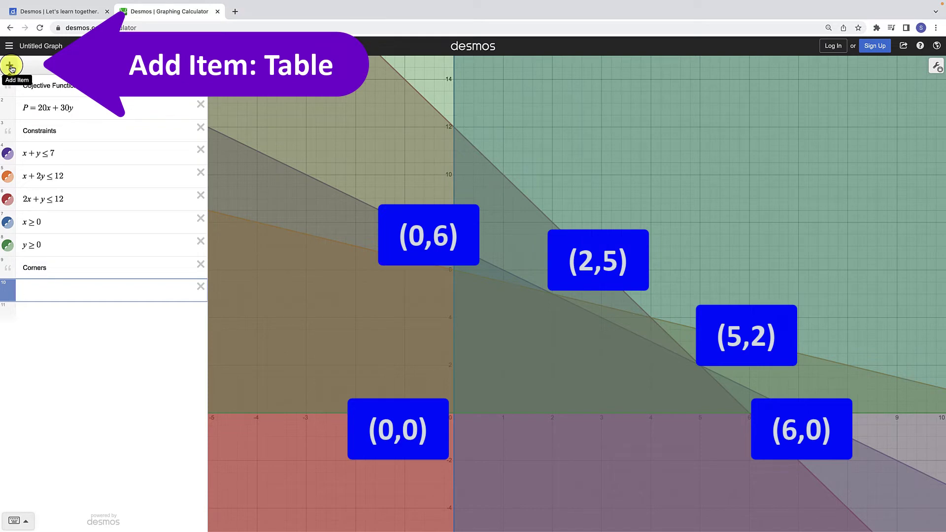
Add an empty table below the Corners note.
{"action": "left_click", "coordinate": [10, 66]}
{"action": "left_click", "coordinate": [29, 125]}
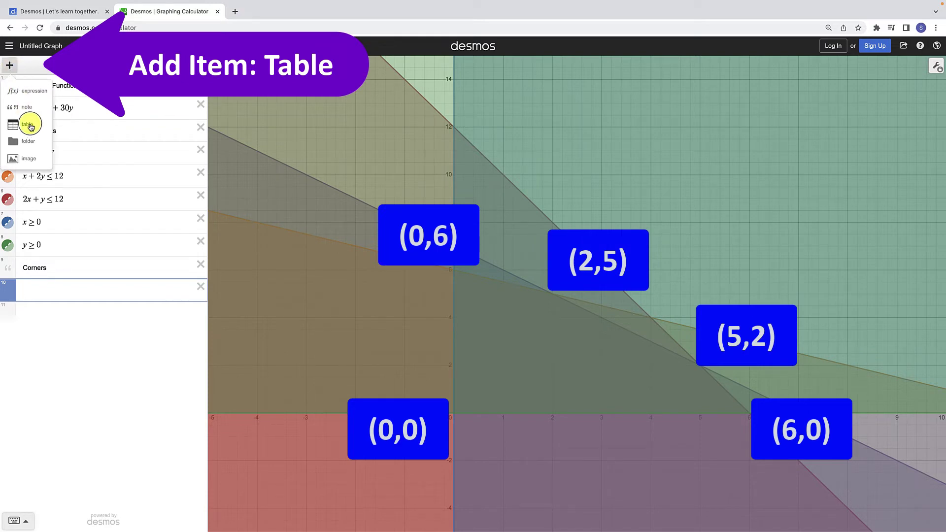
{"action": "left_click", "coordinate": [28, 125]}
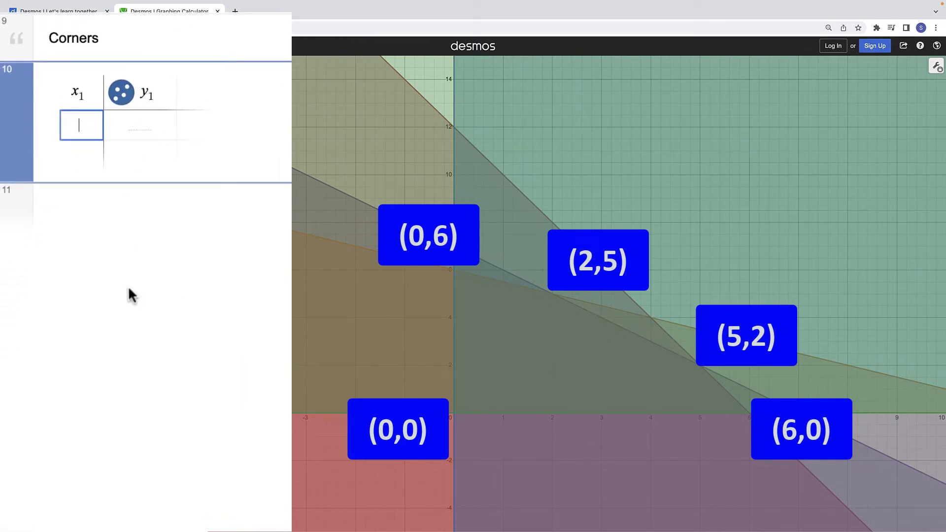
Fill the table with the corner points (0, 0), (6, 0), (5, 2), (2, 5) and (0, 6).
{"action": "type", "text": "0"}
{"action": "key", "text": "Tab"}
{"action": "type", "text": "0"}
{"action": "key", "text": "Tab"}
{"action": "type", "text": "60"}
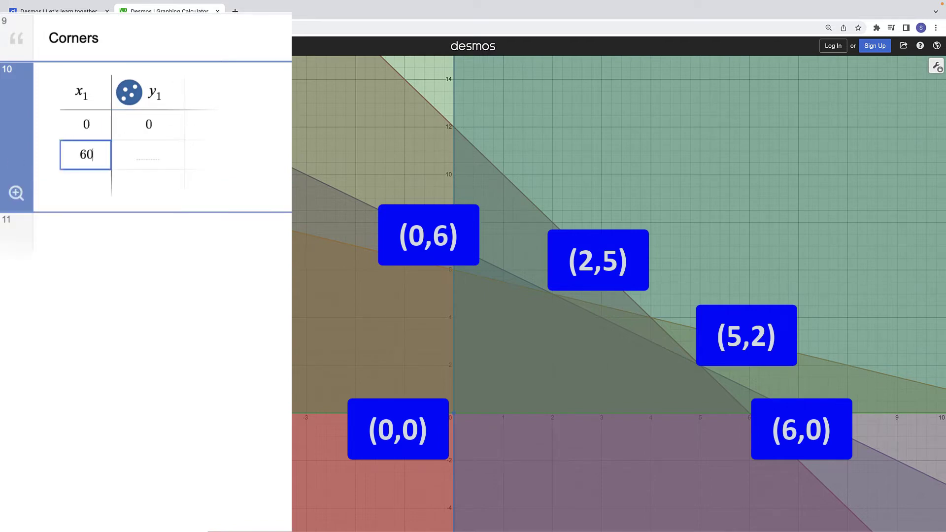
{"action": "key", "text": "BackSpace"}
{"action": "key", "text": "Tab"}
{"action": "type", "text": "0"}
{"action": "key", "text": "Tab"}
{"action": "type", "text": "5"}
{"action": "key", "text": "Tab"}
{"action": "type", "text": "2"}
{"action": "key", "text": "Tab"}
{"action": "type", "text": "2"}
{"action": "key", "text": "Tab"}
{"action": "type", "text": "5"}
{"action": "key", "text": "Tab"}
{"action": "type", "text": "0"}
{"action": "key", "text": "Tab"}
{"action": "type", "text": "6"}
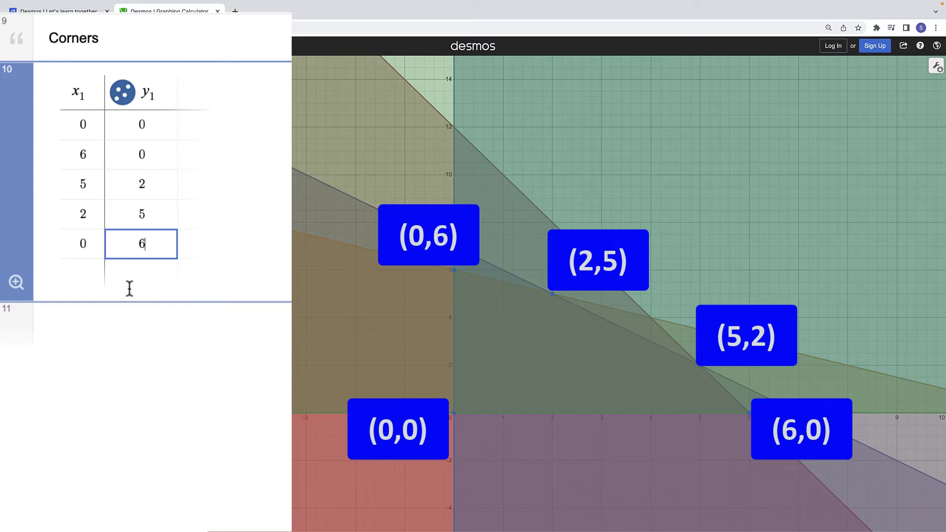
Add the expression polygon(x₁, y₁) below the table to fill the feasible region in black.
{"action": "left_click", "coordinate": [200, 327]}
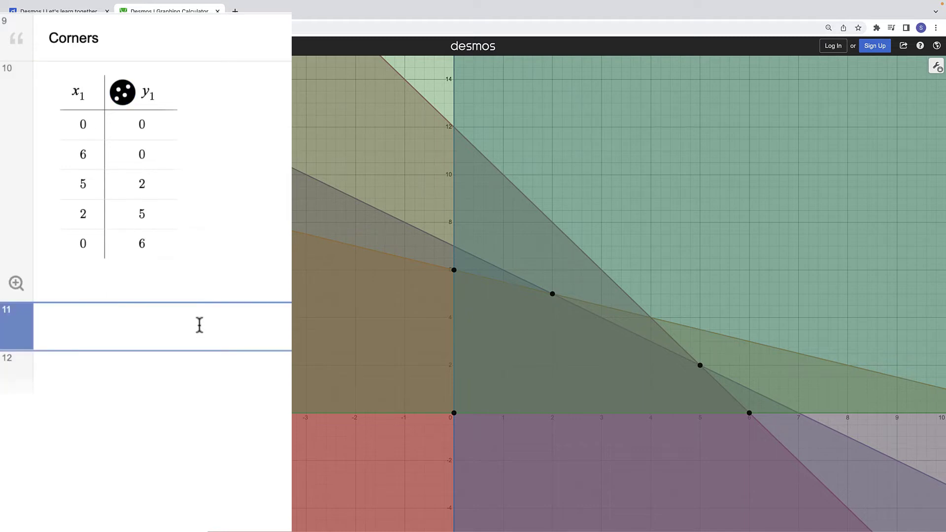
{"action": "type", "text": "polygon(x1,y1)"}
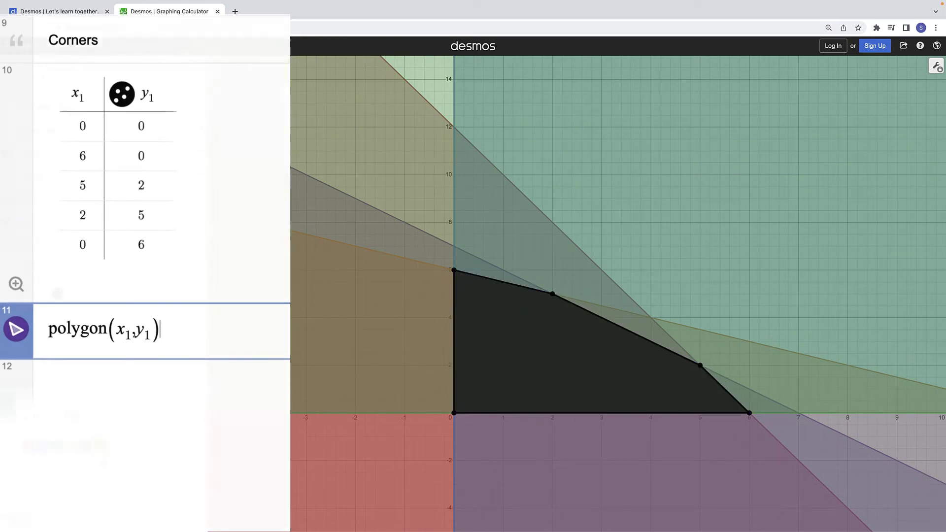
{"action": "left_click", "coordinate": [157, 440]}
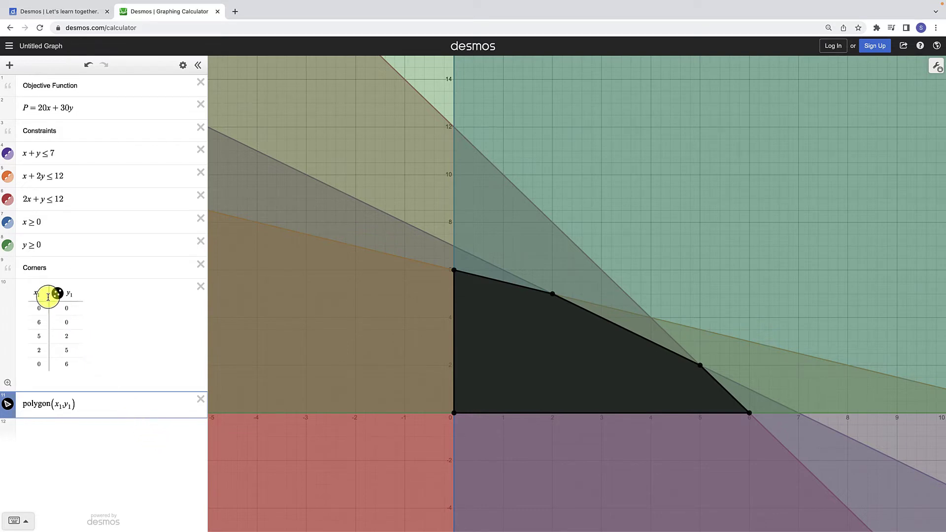
Hide the regions of all five constraints, leaving only the polygon and its corner points on the graph.
{"action": "left_click", "coordinate": [8, 246]}
{"action": "left_click", "coordinate": [8, 222]}
{"action": "left_click", "coordinate": [8, 200]}
{"action": "left_click", "coordinate": [8, 176]}
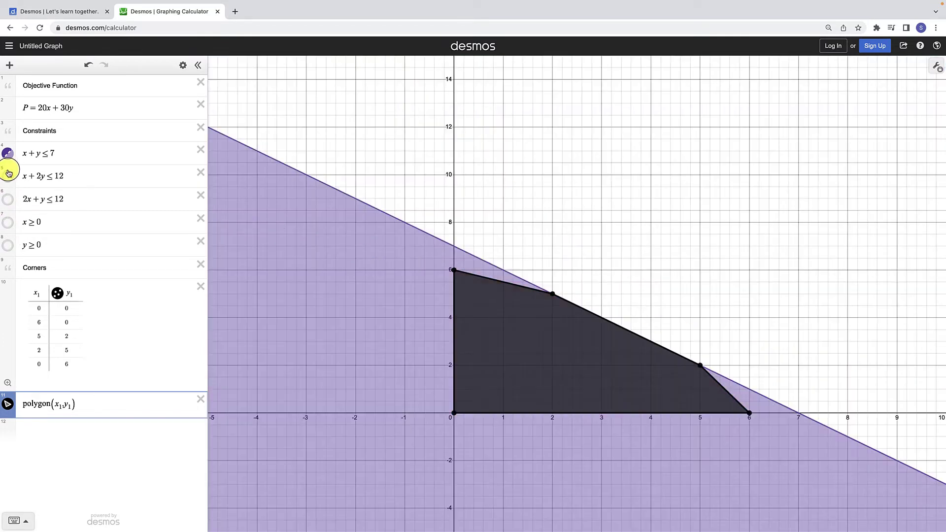
{"action": "left_click", "coordinate": [8, 153]}
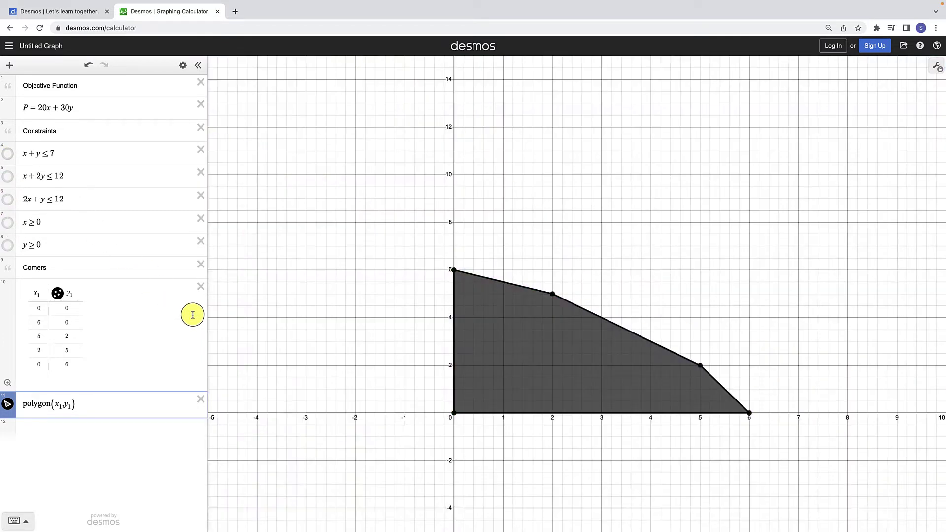
Show and hide each constraint's region in turn, from y ≥ 0 up to x + y ≤ 7, to compare it with the polygon.
{"action": "left_click", "coordinate": [8, 246]}
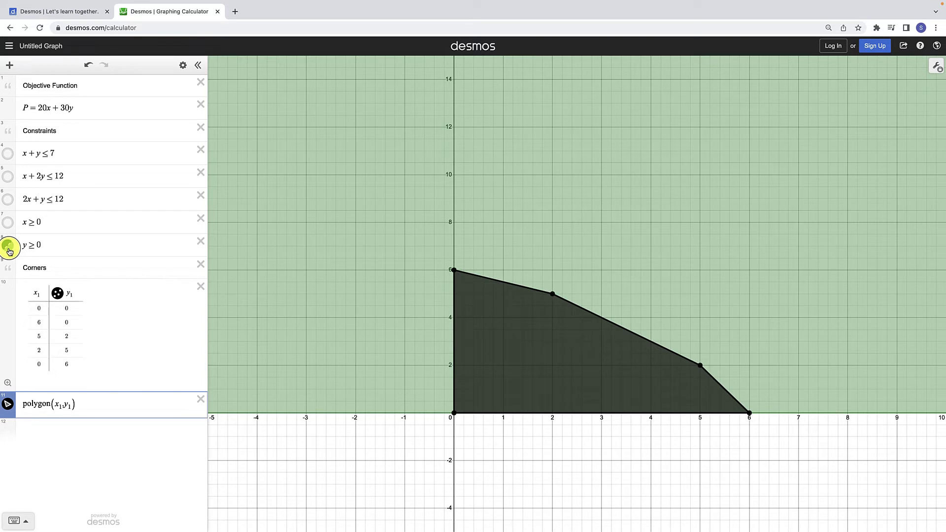
{"action": "left_click", "coordinate": [9, 249]}
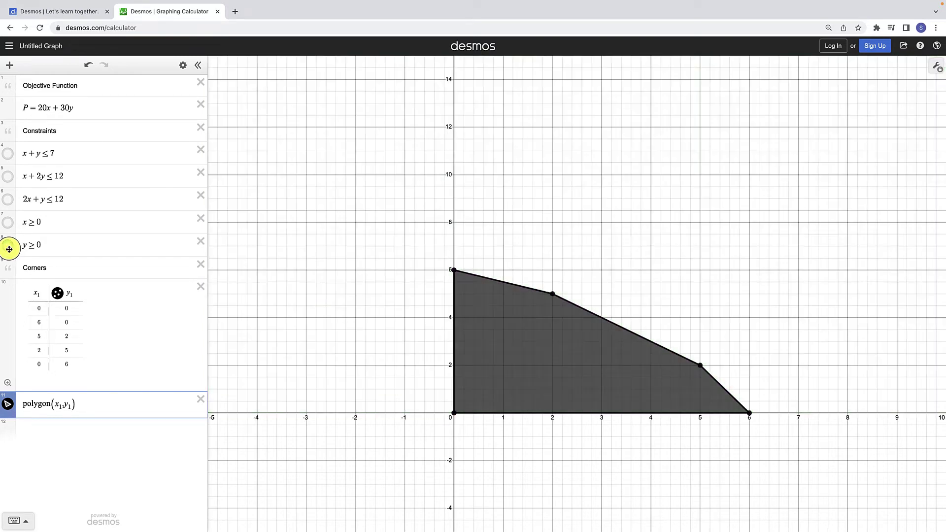
{"action": "left_click", "coordinate": [8, 227]}
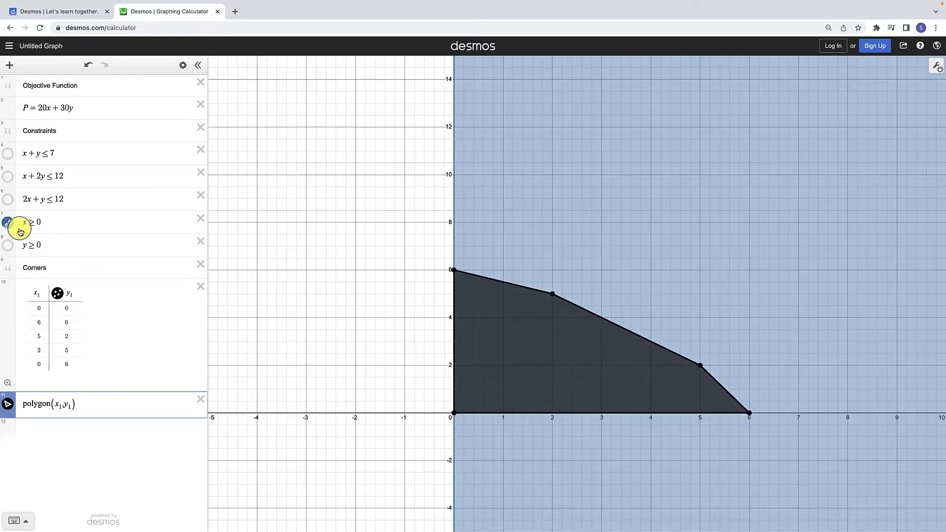
{"action": "left_click", "coordinate": [8, 223]}
{"action": "left_click", "coordinate": [8, 200]}
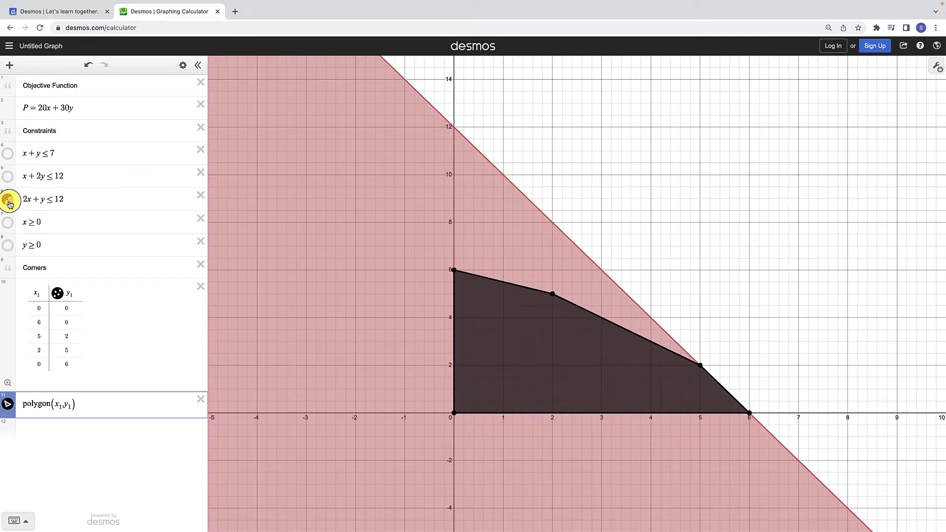
{"action": "left_click", "coordinate": [8, 200]}
{"action": "left_click", "coordinate": [6, 180]}
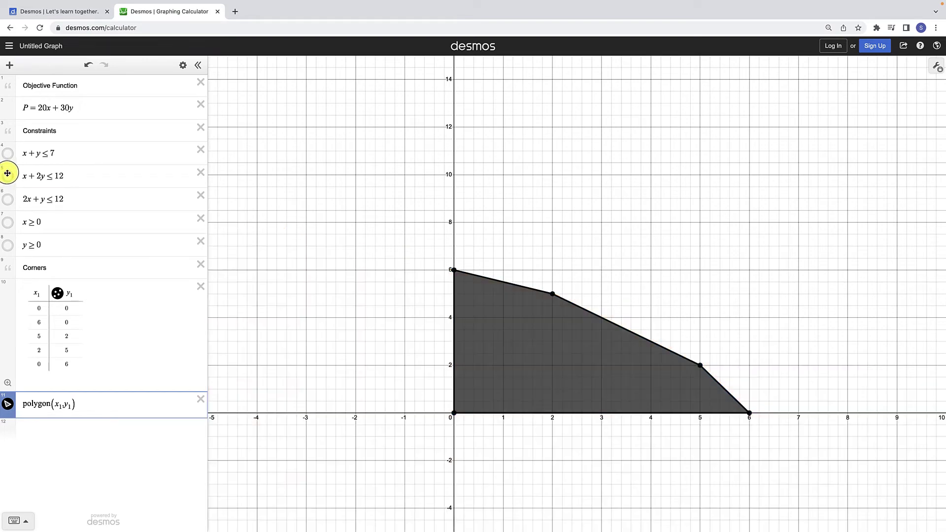
{"action": "left_click", "coordinate": [7, 178]}
{"action": "left_click", "coordinate": [8, 154]}
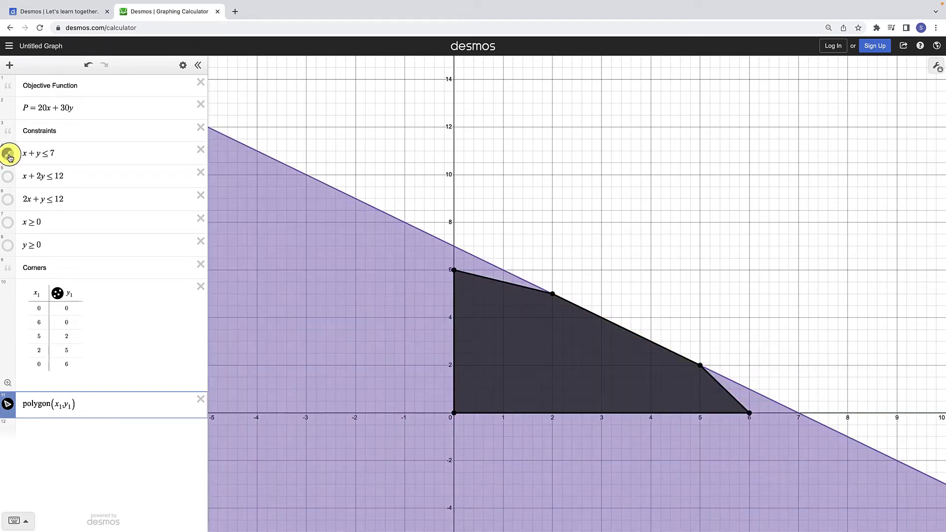
{"action": "left_click", "coordinate": [10, 155]}
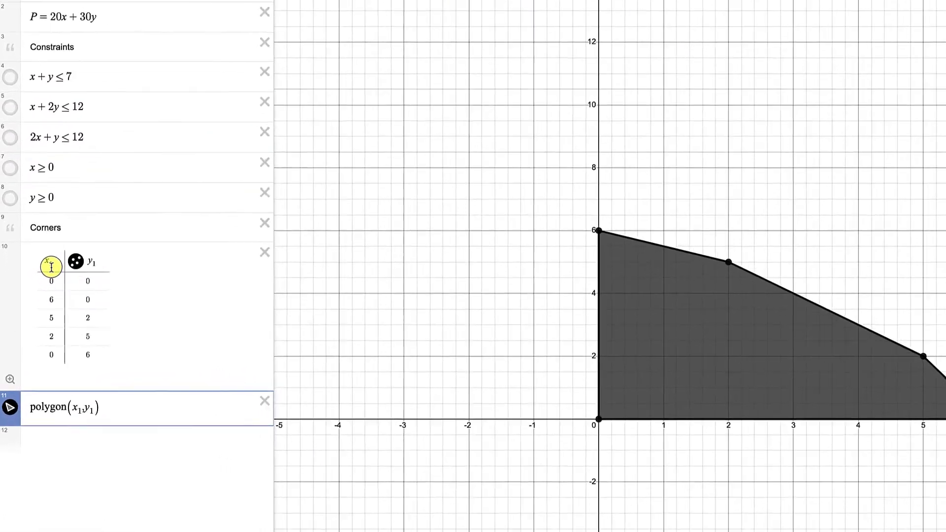
Add a third column with the objective function 20x₁ + 30y₁ to the corners table and hide its points.
{"action": "double_click", "coordinate": [109, 264]}
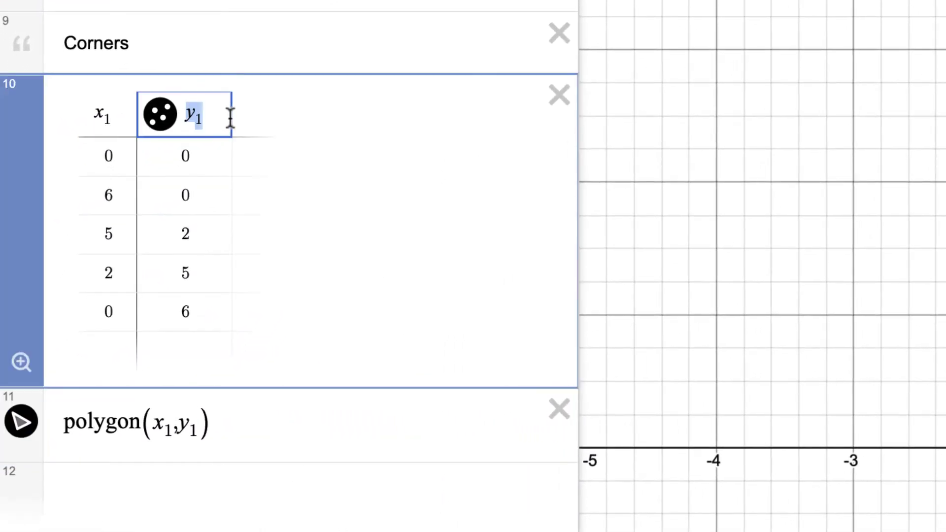
{"action": "left_click", "coordinate": [249, 116]}
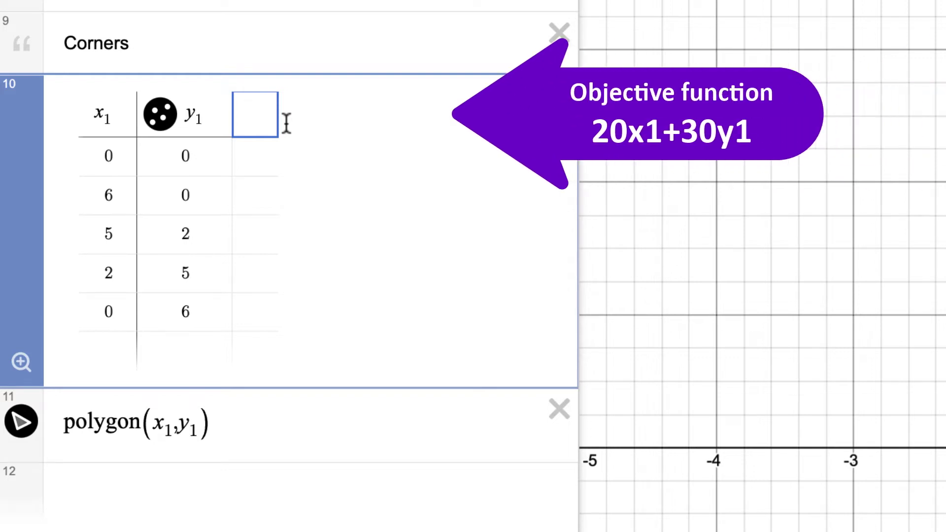
{"action": "type", "text": "20x1"}
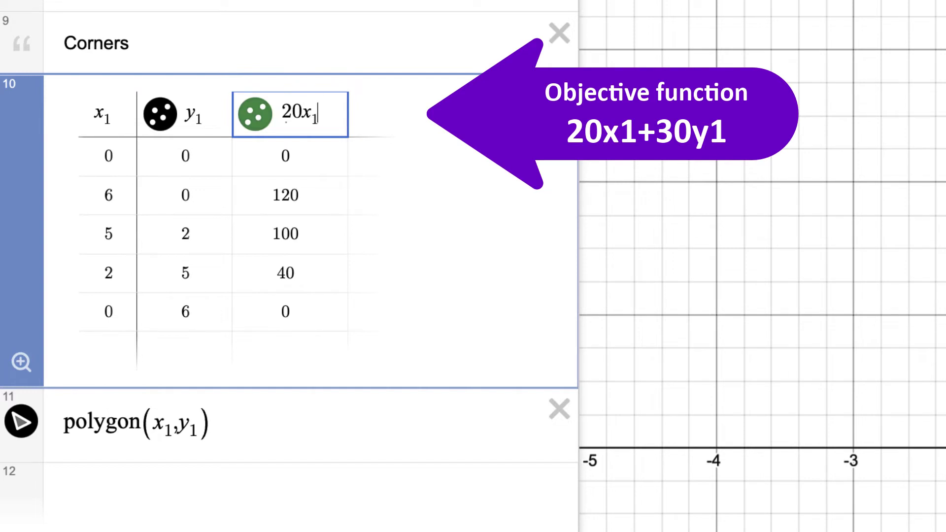
{"action": "type", "text": "+30x"}
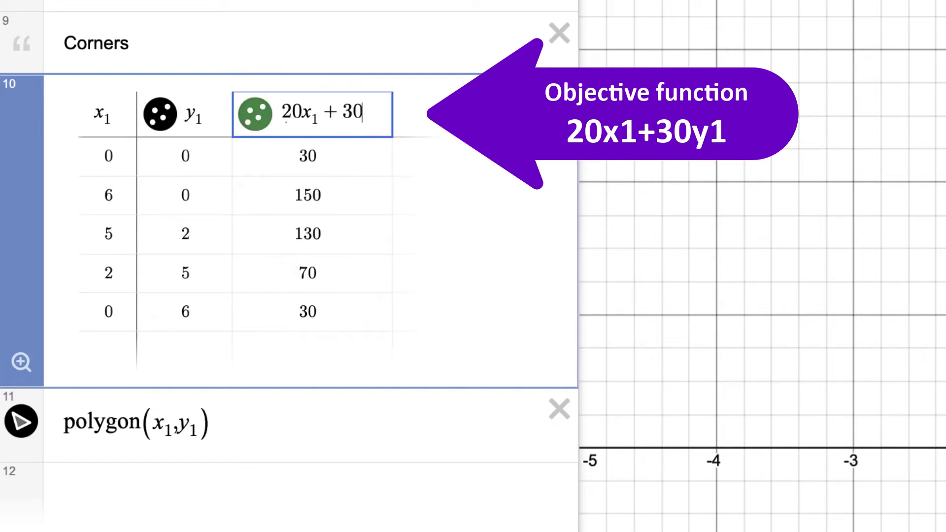
{"action": "type", "text": "y"}
{"action": "key", "text": "BackSpace"}
{"action": "key", "text": "BackSpace"}
{"action": "type", "text": "y1"}
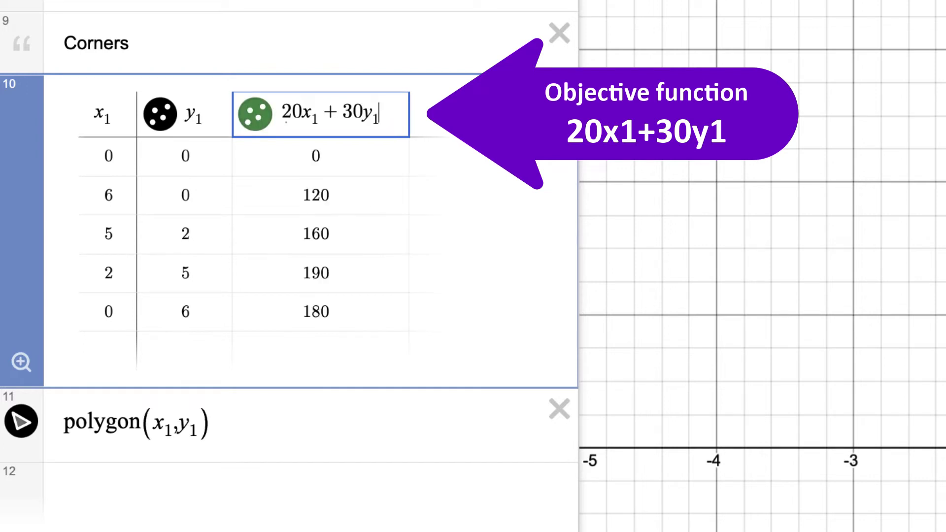
{"action": "left_click", "coordinate": [254, 116]}
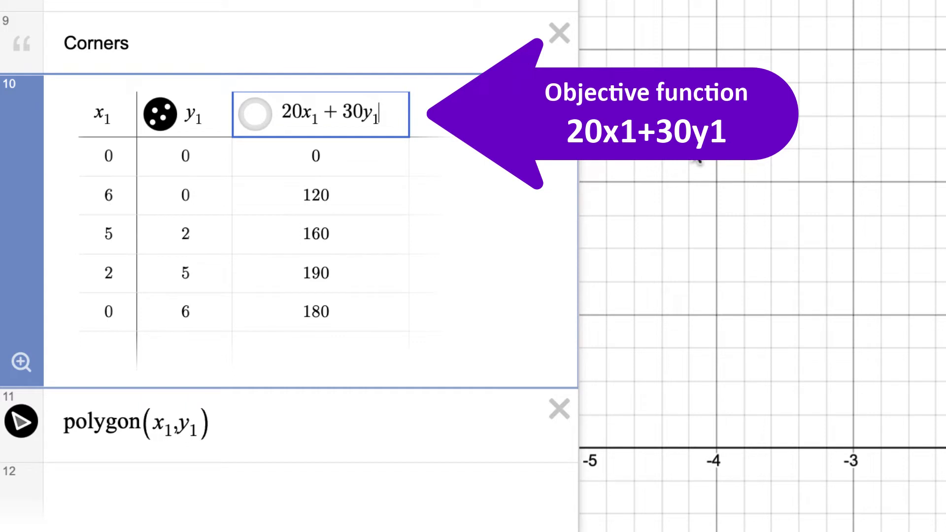
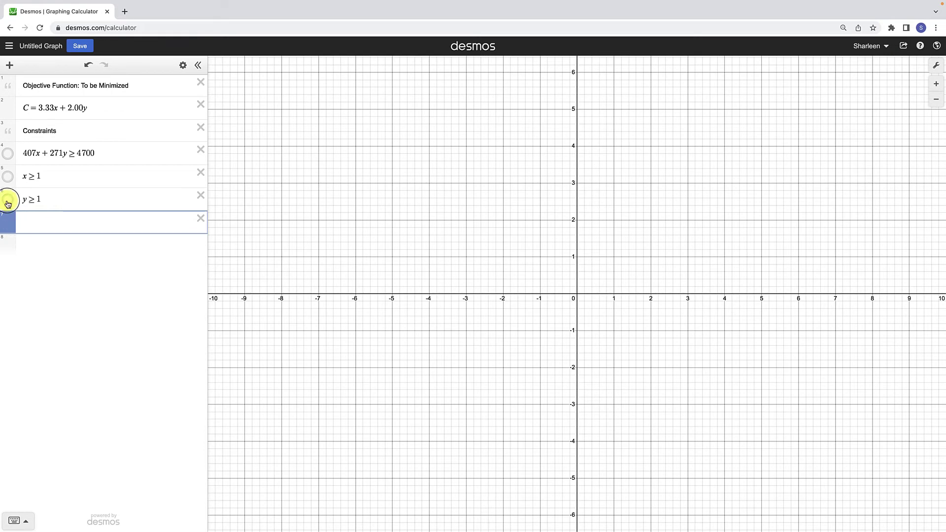
Show the regions for y ≥ 1 and x ≥ 1 in the minimization problem's graph.
{"action": "left_click", "coordinate": [8, 201]}
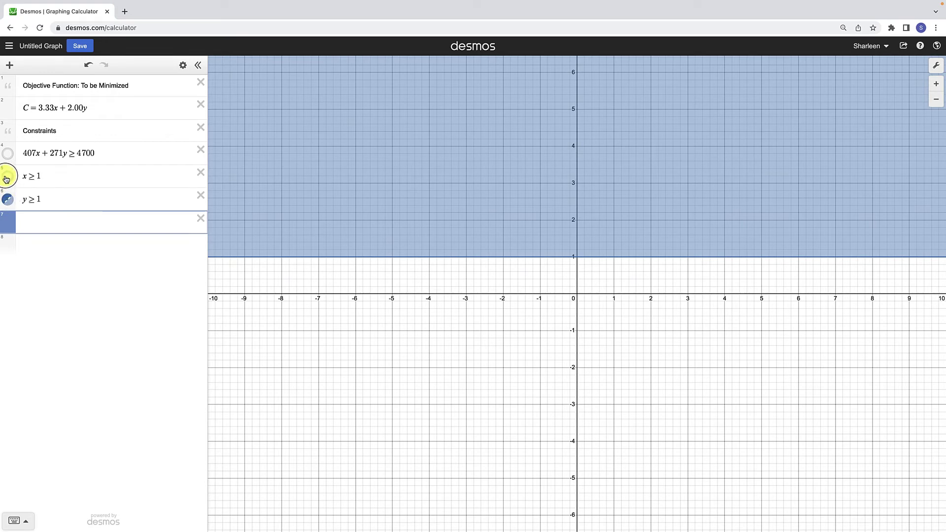
{"action": "left_click", "coordinate": [7, 177]}
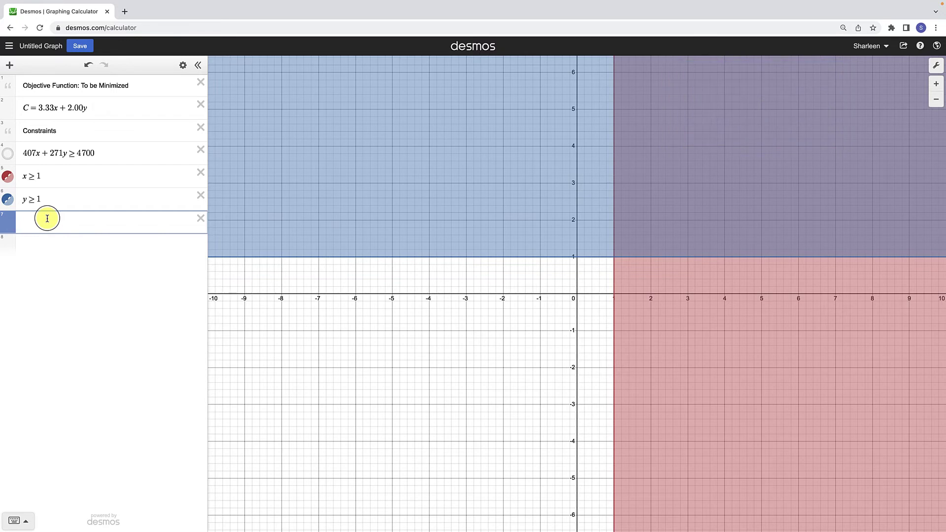
Show the region for the constraint 407x + 271y ≥ 4700 on the graph.
{"action": "left_click", "coordinate": [9, 158]}
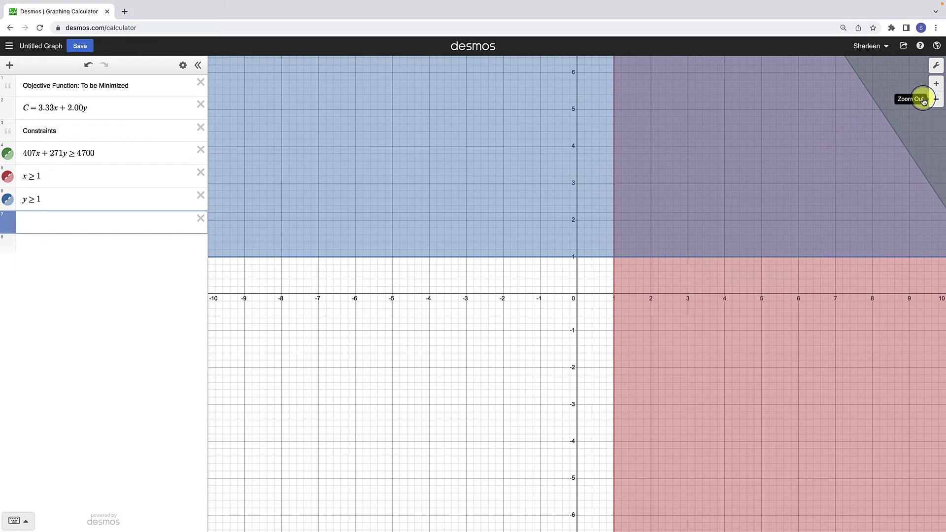
{"action": "scroll", "coordinate": [603, 286], "scroll_direction": "down", "scroll_amount": 5}
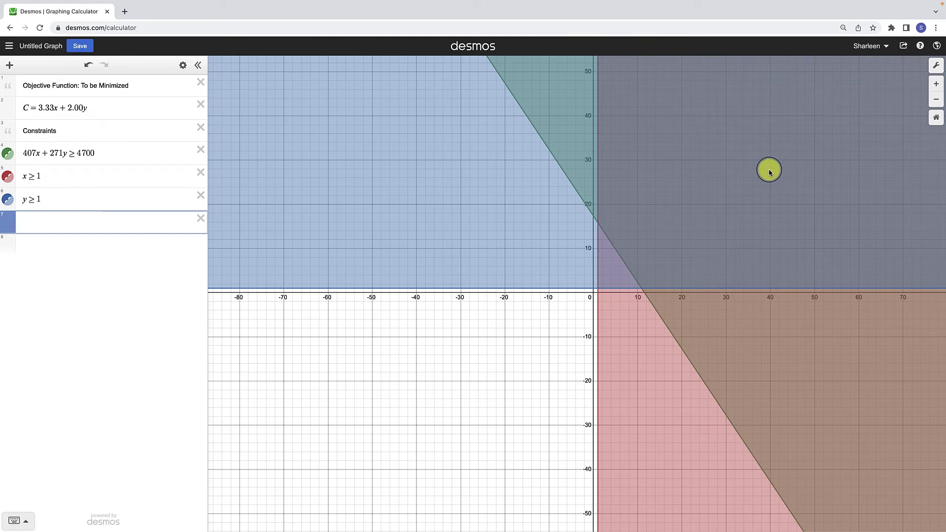
Set both the x-axis and y-axis ranges to −2 to 20 and lock the viewport.
{"action": "left_click", "coordinate": [938, 67]}
{"action": "left_click_drag", "start_coordinate": [691, 340], "coordinate": [773, 345]}
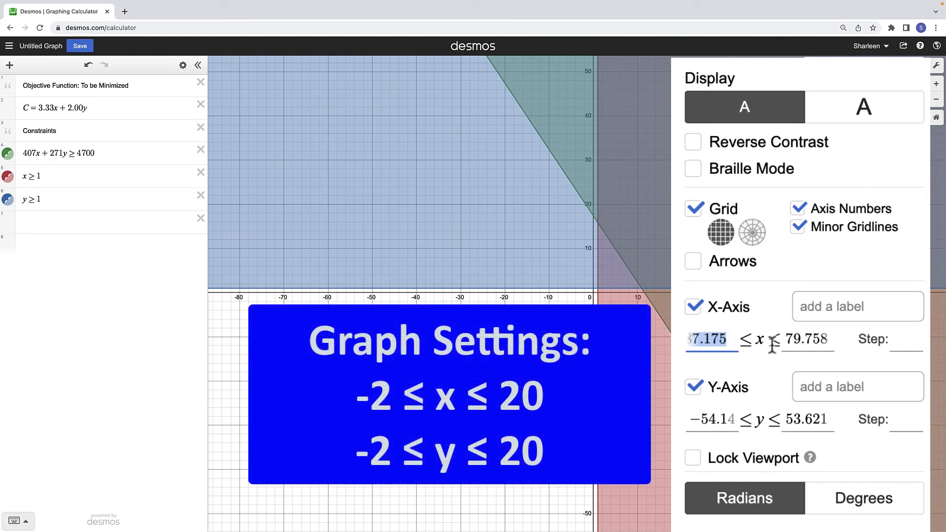
{"action": "type", "text": "-2"}
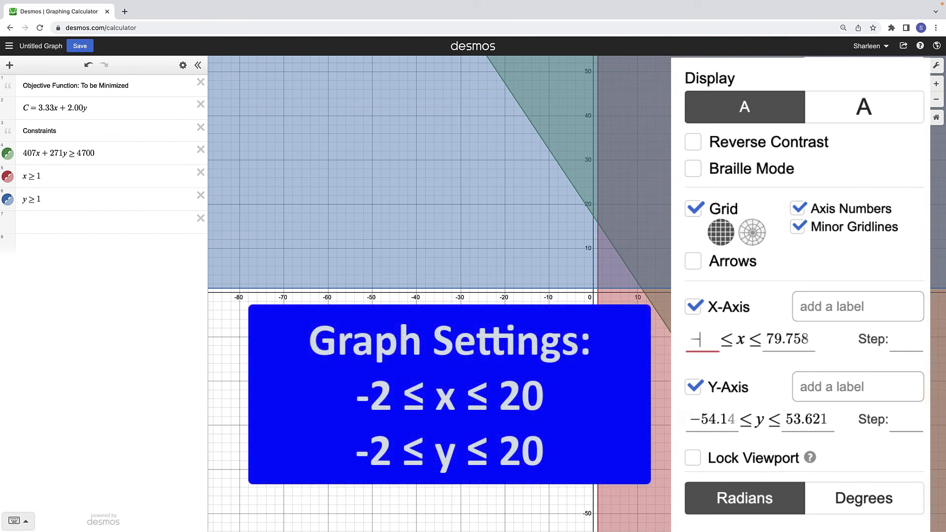
{"action": "key", "text": "Tab"}
{"action": "type", "text": "20"}
{"action": "key", "text": "Tab"}
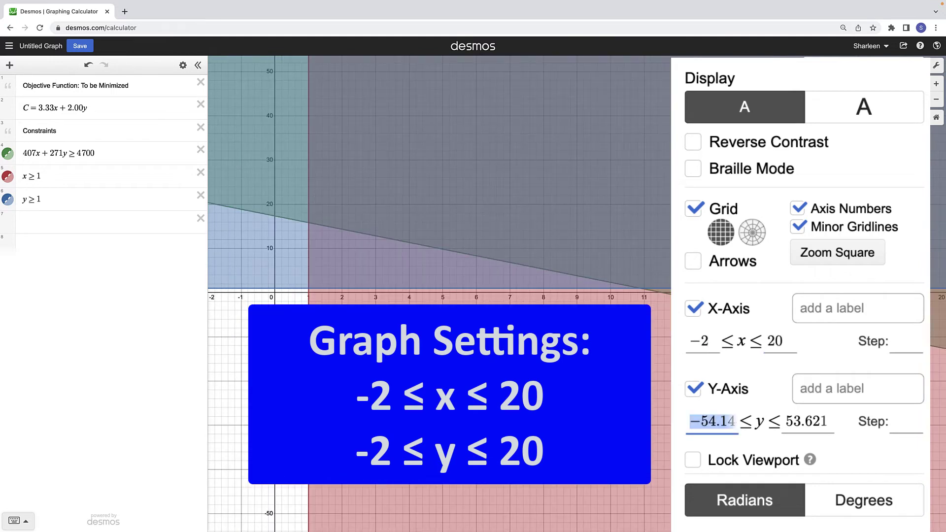
{"action": "type", "text": "-2"}
{"action": "key", "text": "Tab"}
{"action": "type", "text": "20"}
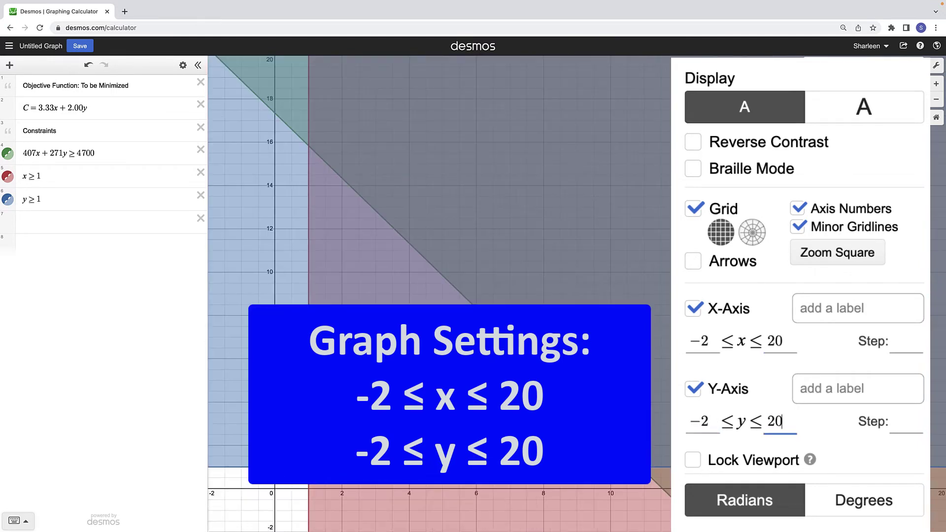
{"action": "left_click", "coordinate": [695, 461]}
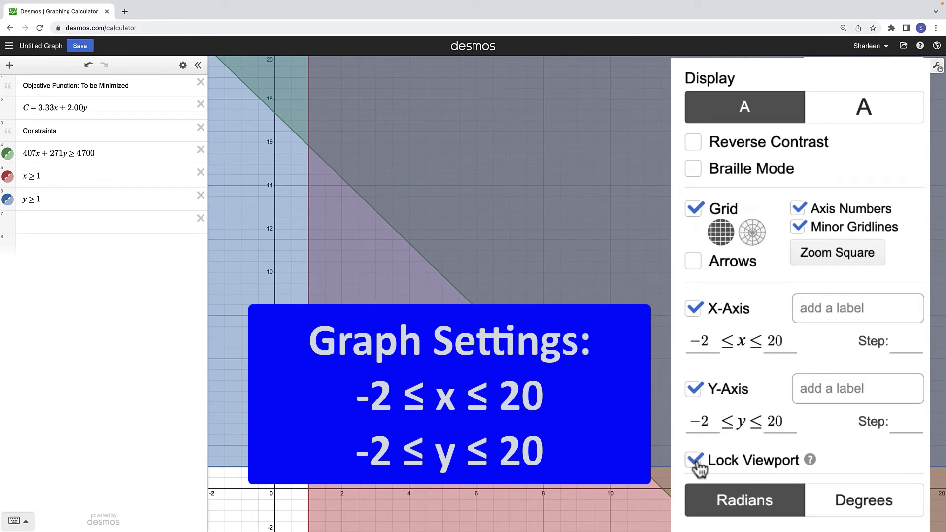
{"action": "left_click", "coordinate": [332, 70]}
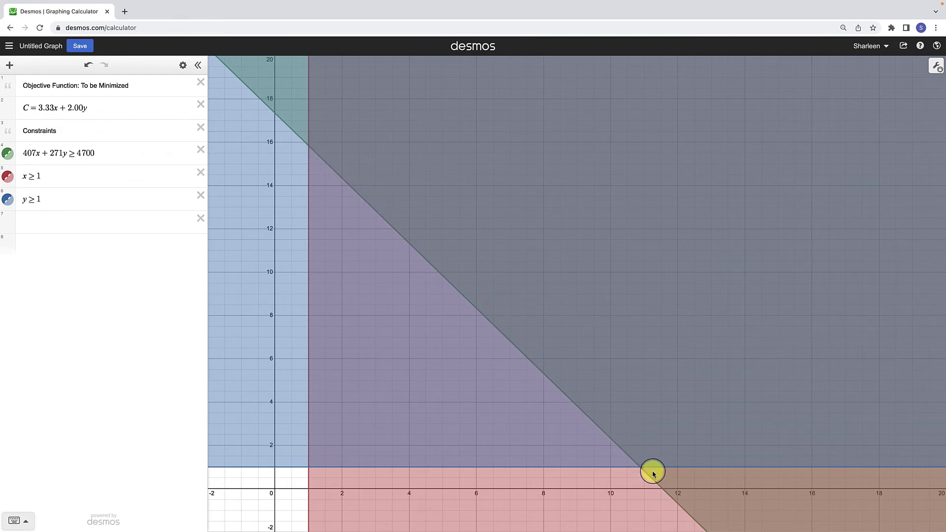
Check the coordinates of the feasible region's two corner points and add a note titled Corners below the constraints.
{"action": "left_click", "coordinate": [309, 150]}
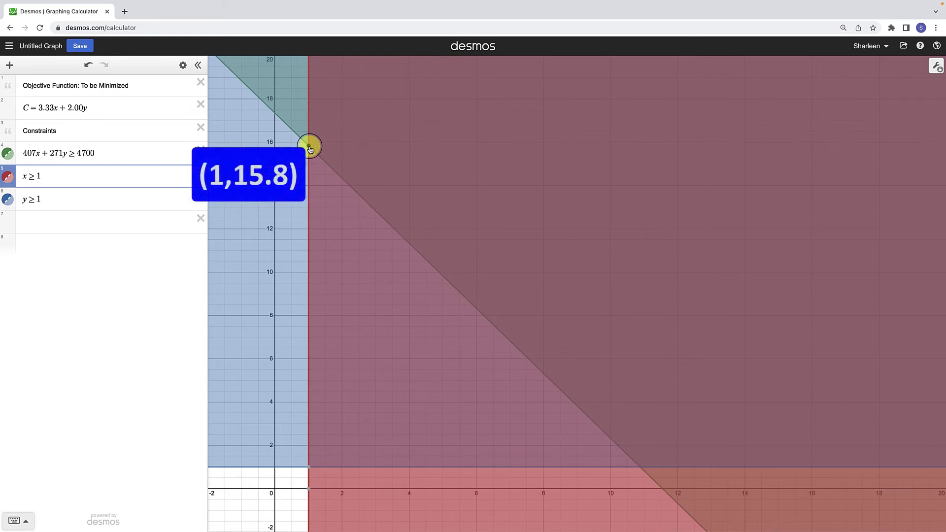
{"action": "left_click", "coordinate": [640, 469]}
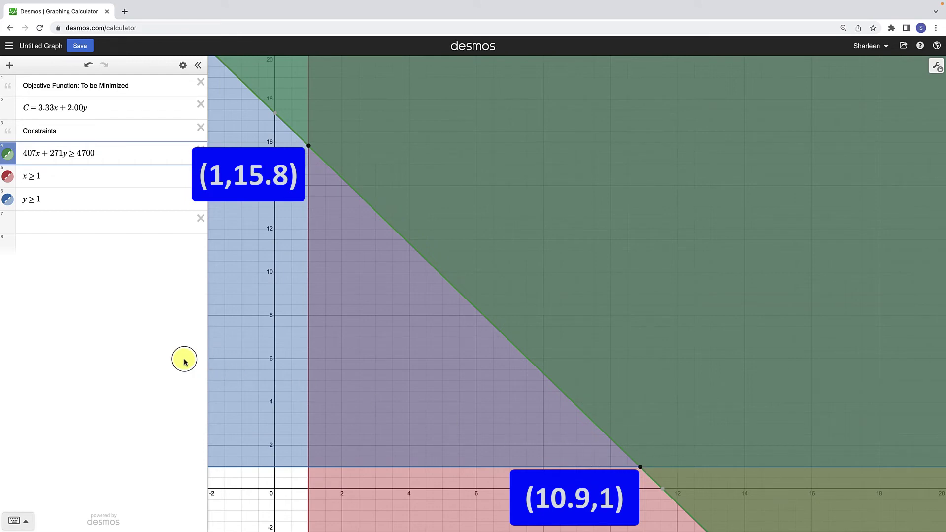
{"action": "left_click", "coordinate": [110, 228]}
{"action": "type", "text": "\"Corners"}
{"action": "key", "text": "Return"}
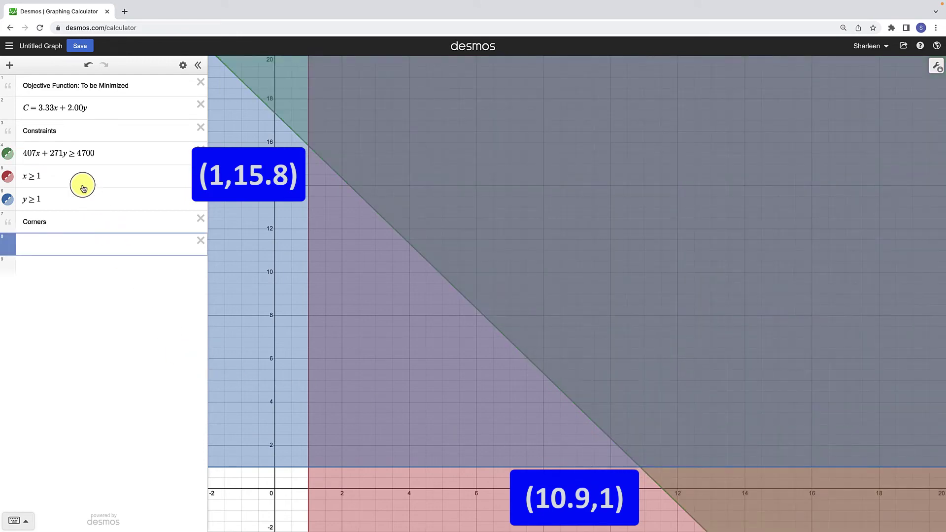
Add a table below the Corners note with the points (1, 15.8) and (10.9, 1), coloured black.
{"action": "left_click", "coordinate": [10, 66]}
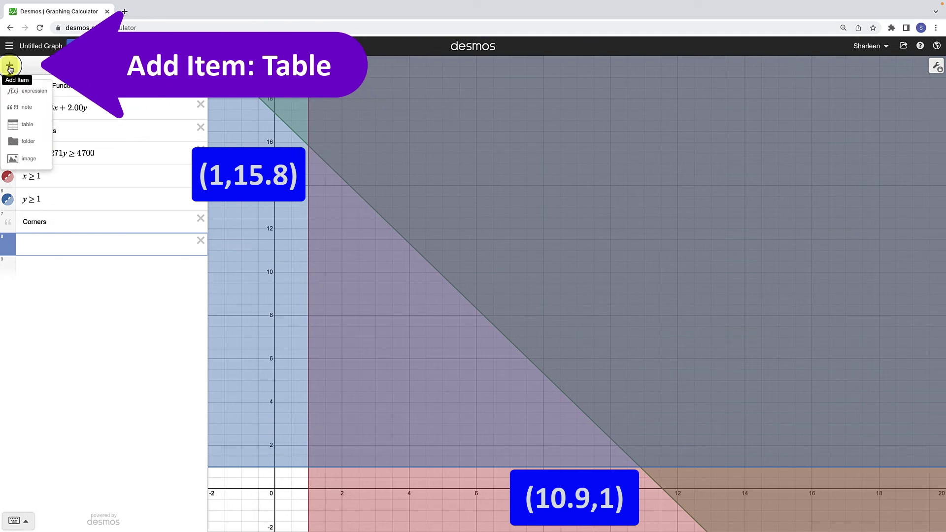
{"action": "left_click", "coordinate": [25, 124]}
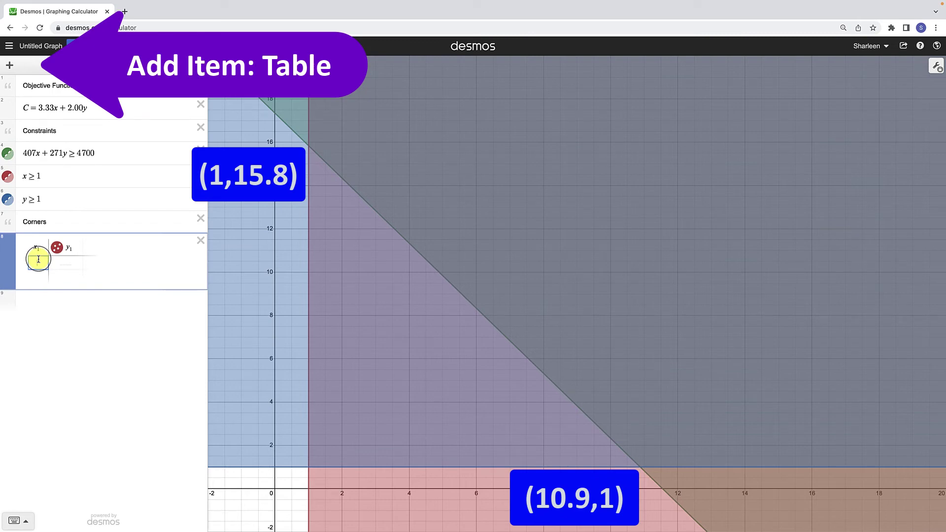
{"action": "type", "text": "1"}
{"action": "key", "text": "Tab"}
{"action": "type", "text": "1"}
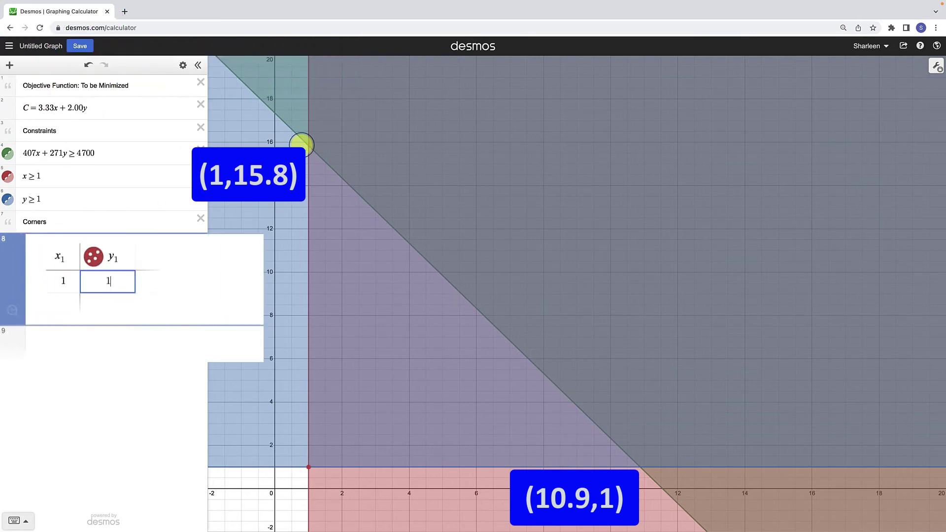
{"action": "type", "text": "5.8"}
{"action": "key", "text": "Return"}
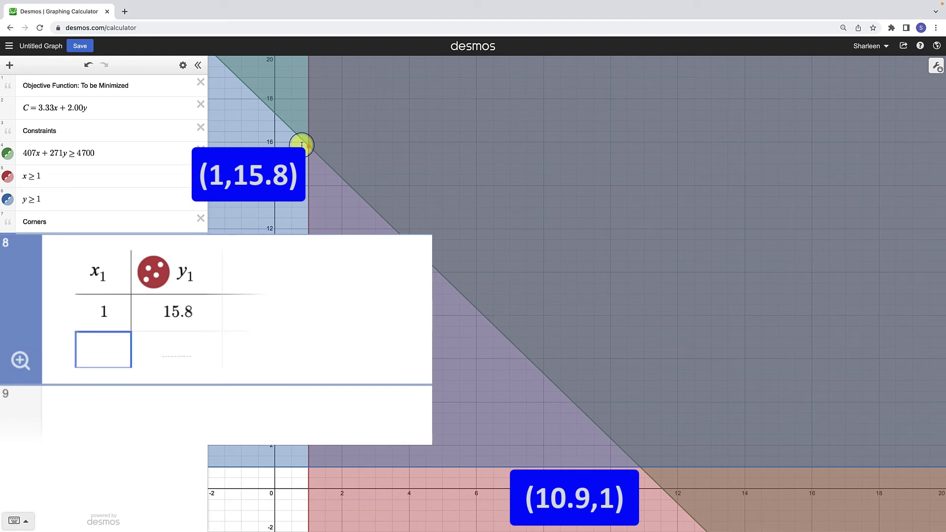
{"action": "type", "text": "10.9"}
{"action": "key", "text": "Tab"}
{"action": "type", "text": "1"}
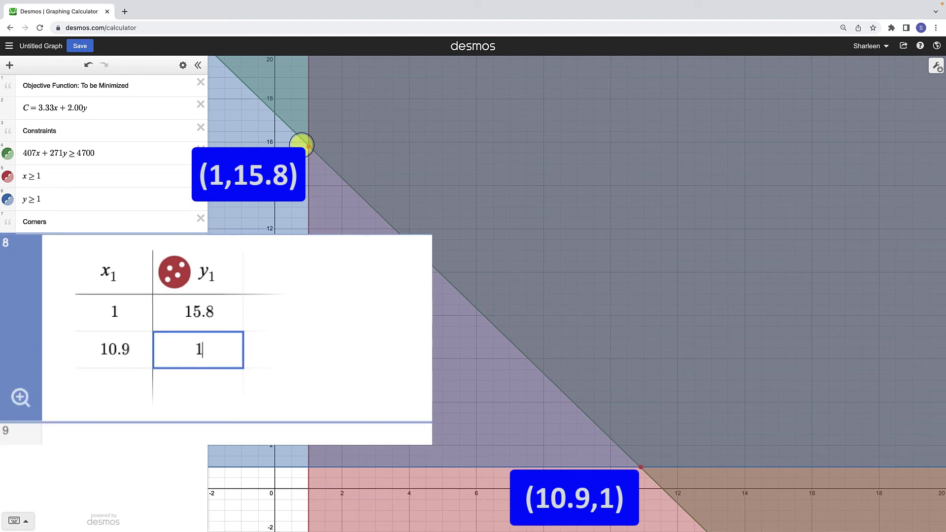
{"action": "left_click", "coordinate": [301, 144]}
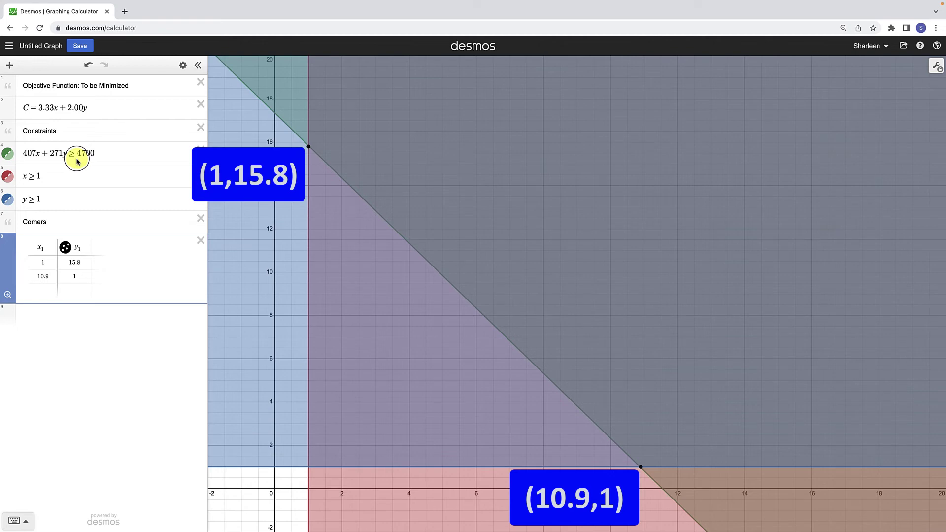
Try to draw the feasible region with polygon(x₁, y₁) from the two corners and delete that expression.
{"action": "left_click", "coordinate": [423, 260]}
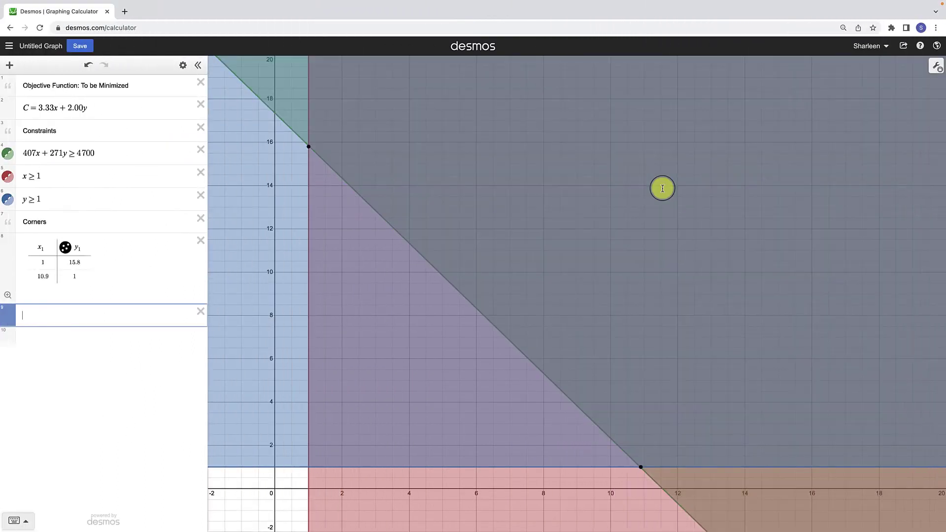
{"action": "type", "text": "polygon(x"}
{"action": "type", "text": "1y"}
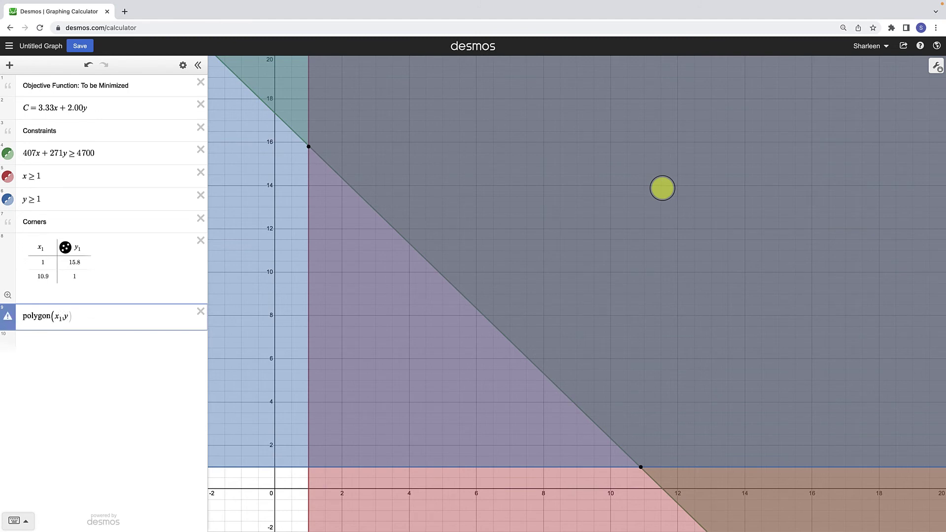
{"action": "type", "text": "1"}
{"action": "key", "text": "Return"}
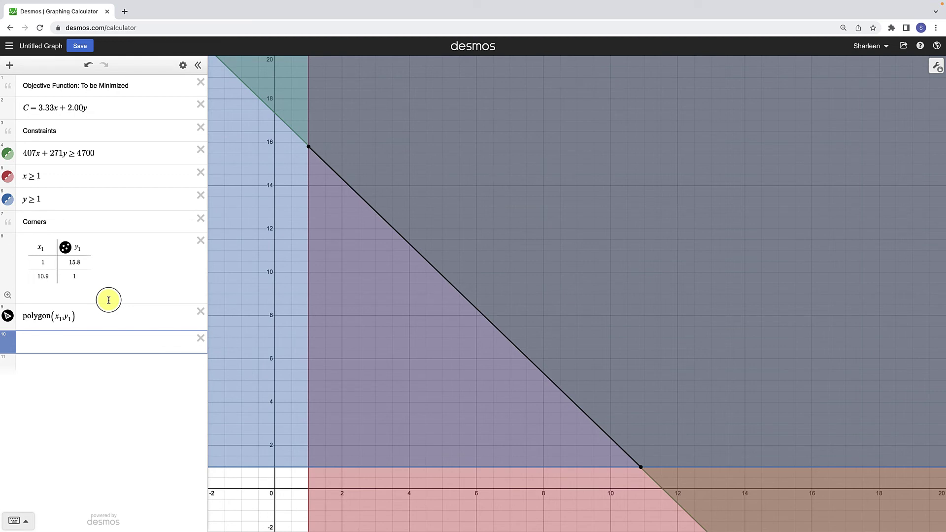
{"action": "left_click", "coordinate": [200, 312]}
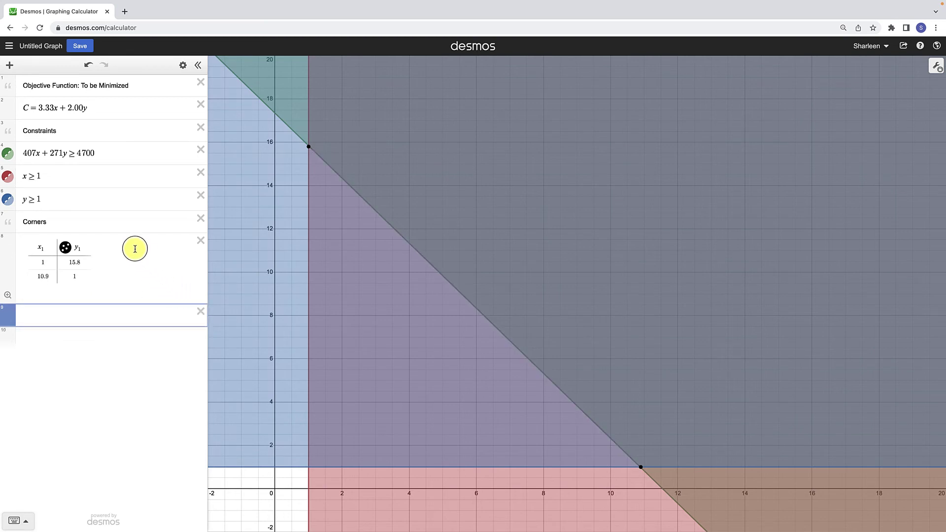
Duplicate the corners table and rename the copy's column headers to x₂ and y₂.
{"action": "left_click", "coordinate": [183, 66]}
{"action": "left_click", "coordinate": [177, 247]}
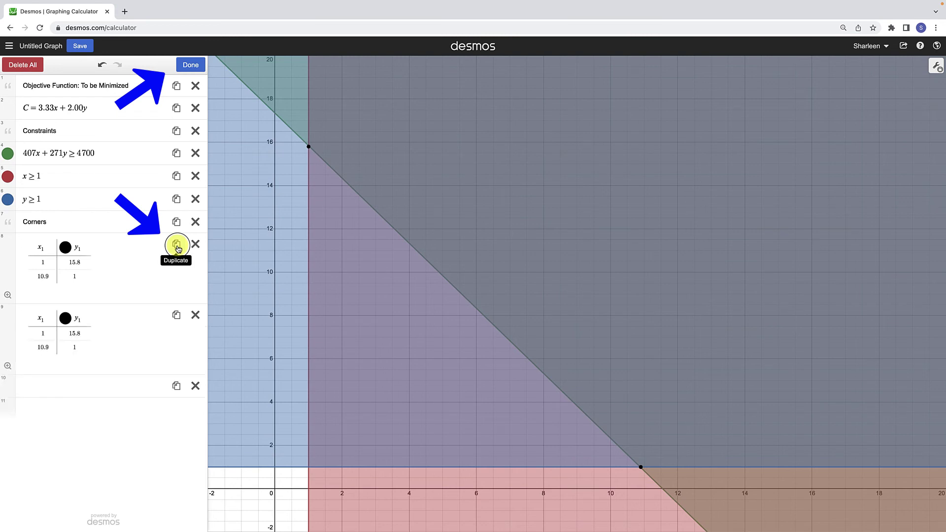
{"action": "left_click", "coordinate": [40, 319]}
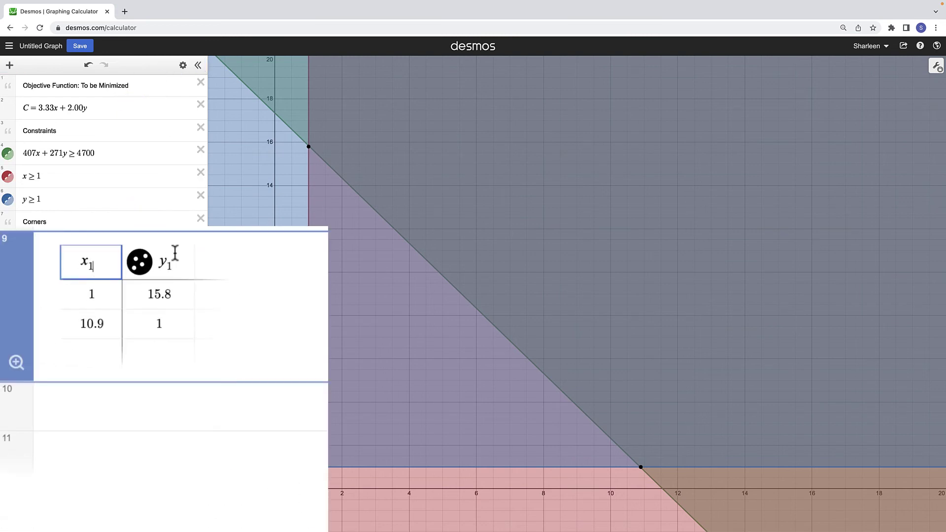
{"action": "key", "text": "BackSpace"}
{"action": "type", "text": "2"}
{"action": "left_click_drag", "start_coordinate": [165, 263], "coordinate": [180, 261]}
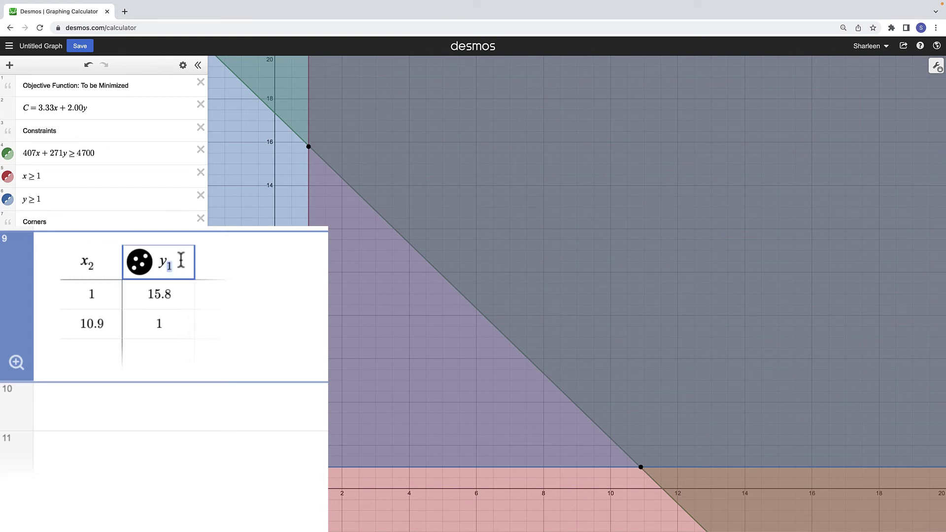
{"action": "type", "text": "2"}
Add the points (20, 1), (20, 20) and (1, 20) to the x₂, y₂ table.
{"action": "left_click", "coordinate": [104, 349]}
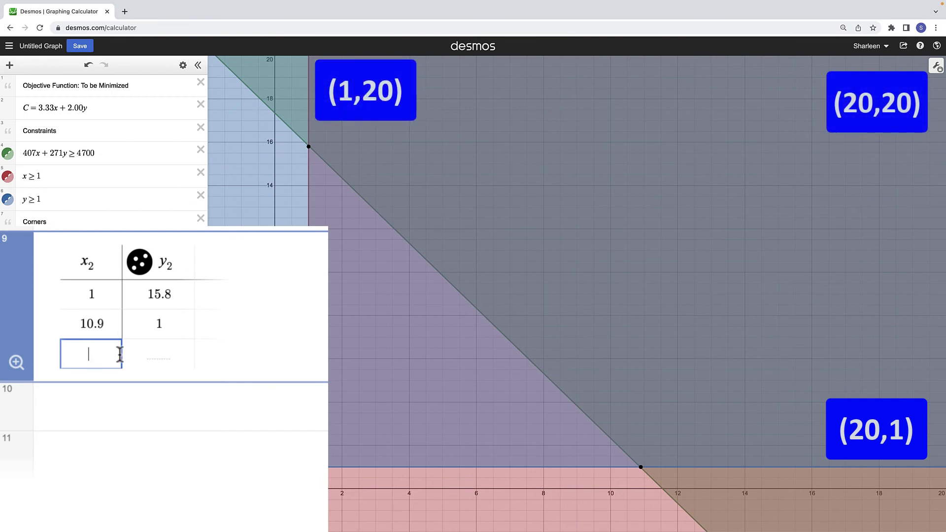
{"action": "type", "text": "20"}
{"action": "left_click", "coordinate": [158, 354]}
{"action": "type", "text": "1"}
{"action": "left_click", "coordinate": [91, 384]}
{"action": "type", "text": "20"}
{"action": "left_click", "coordinate": [159, 383]}
{"action": "type", "text": "20"}
{"action": "left_click", "coordinate": [92, 413]}
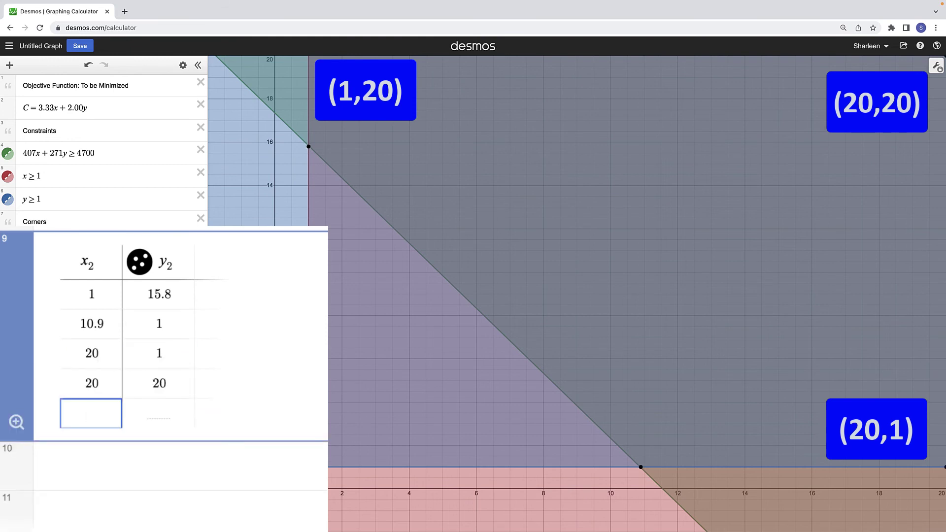
{"action": "type", "text": "1"}
{"action": "left_click", "coordinate": [159, 413]}
{"action": "type", "text": "20"}
Add the expression polygon(x₂, y₂) below the second table and colour the polygon black.
{"action": "left_click", "coordinate": [48, 496]}
{"action": "type", "text": "po"}
{"action": "key", "text": "BackSpace"}
{"action": "key", "text": "BackSpace"}
{"action": "type", "text": "polygon("}
{"action": "type", "text": "x_2,"}
{"action": "type", "text": "x"}
{"action": "key", "text": "BackSpace"}
{"action": "type", "text": "y_2)"}
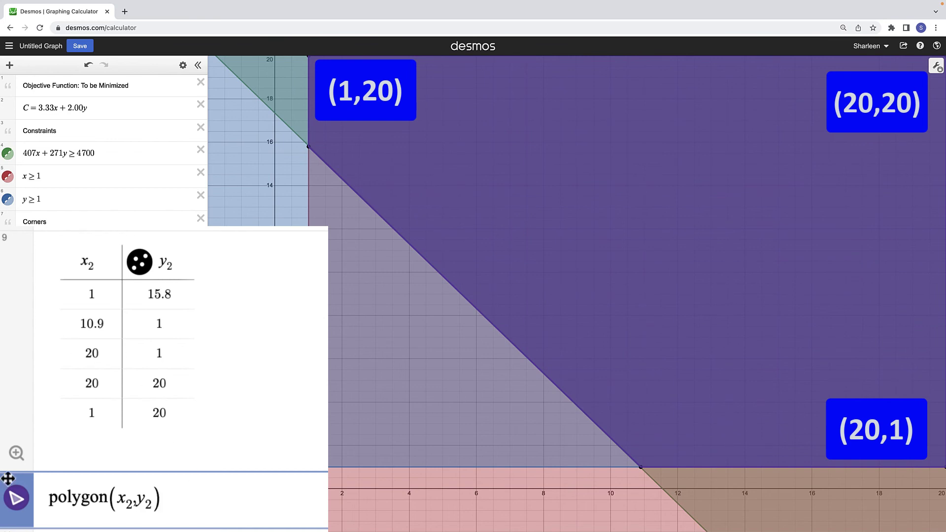
{"action": "left_click", "coordinate": [17, 498]}
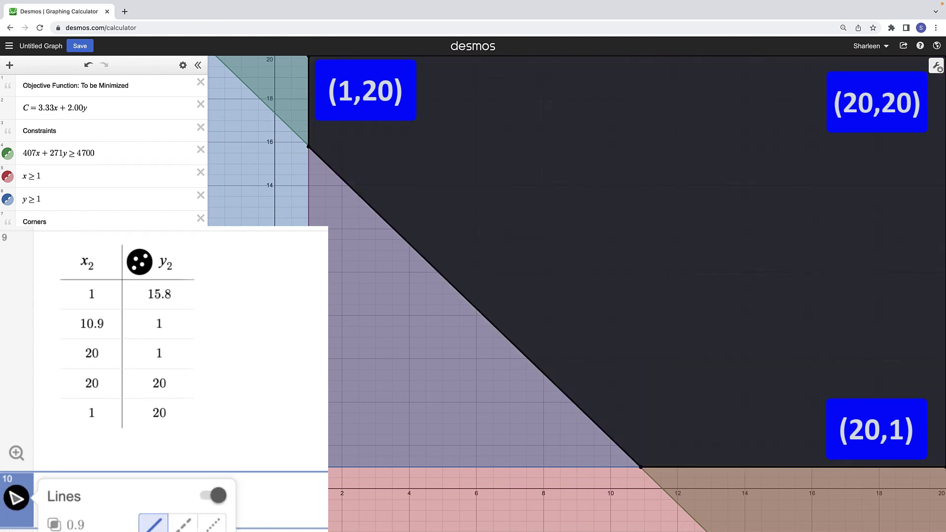
{"action": "key", "text": "Escape"}
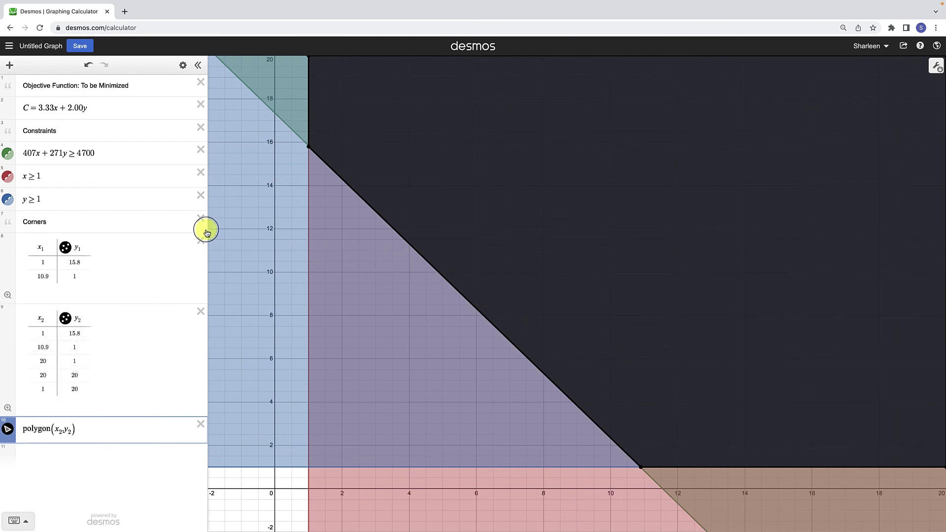
Hide the regions of all three constraints, leaving only the polygon and its corner points on the graph.
{"action": "left_click", "coordinate": [8, 196]}
{"action": "left_click", "coordinate": [7, 176]}
{"action": "left_click", "coordinate": [8, 153]}
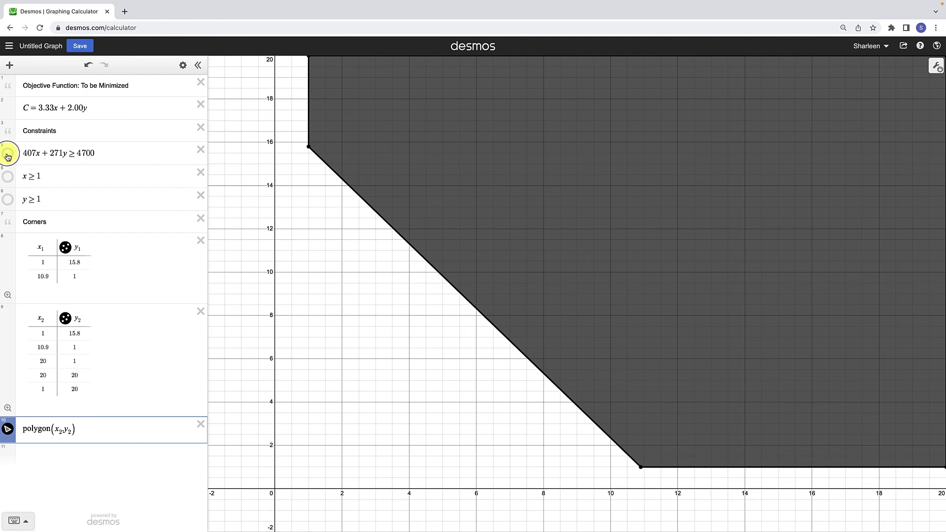
Show and hide each constraint's region in turn, from 407x + 271y ≥ 4700 to y ≥ 1, to compare it with the polygon.
{"action": "left_click", "coordinate": [8, 156]}
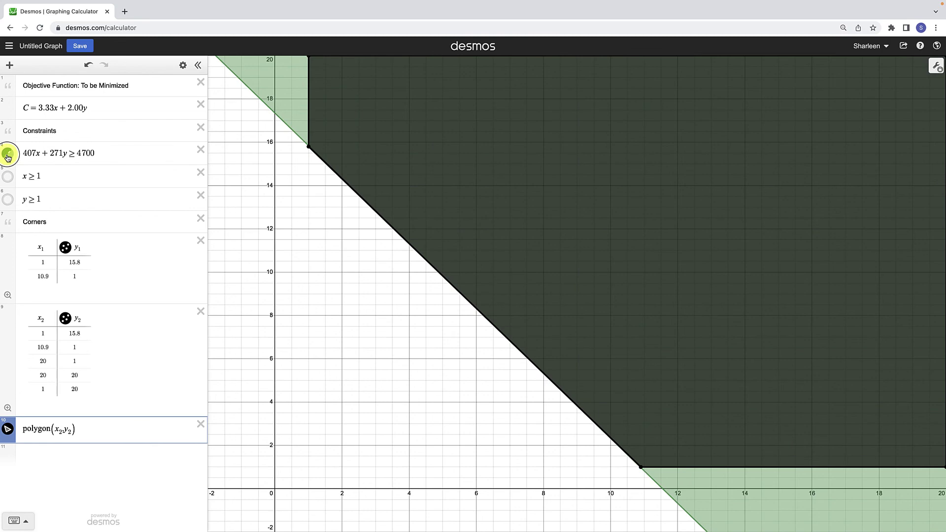
{"action": "left_click", "coordinate": [8, 155]}
{"action": "left_click", "coordinate": [8, 178]}
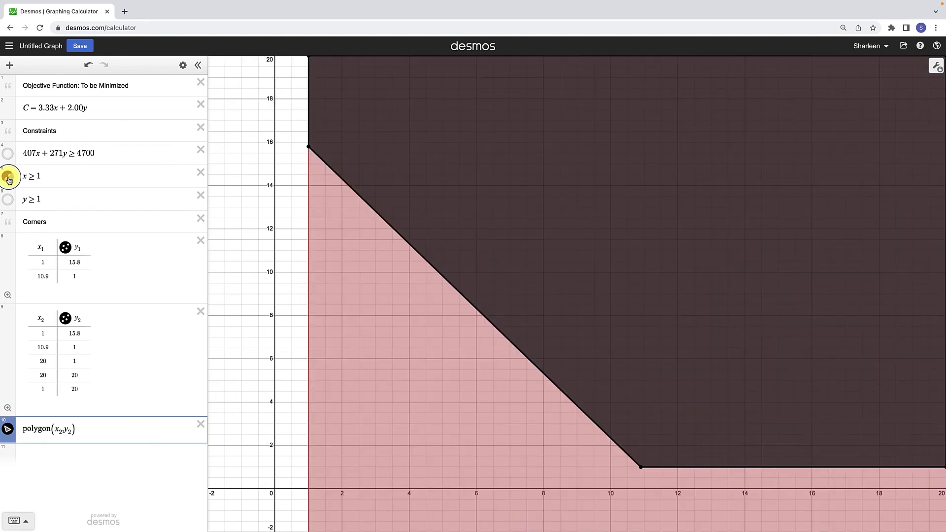
{"action": "left_click", "coordinate": [8, 177]}
{"action": "left_click", "coordinate": [7, 200]}
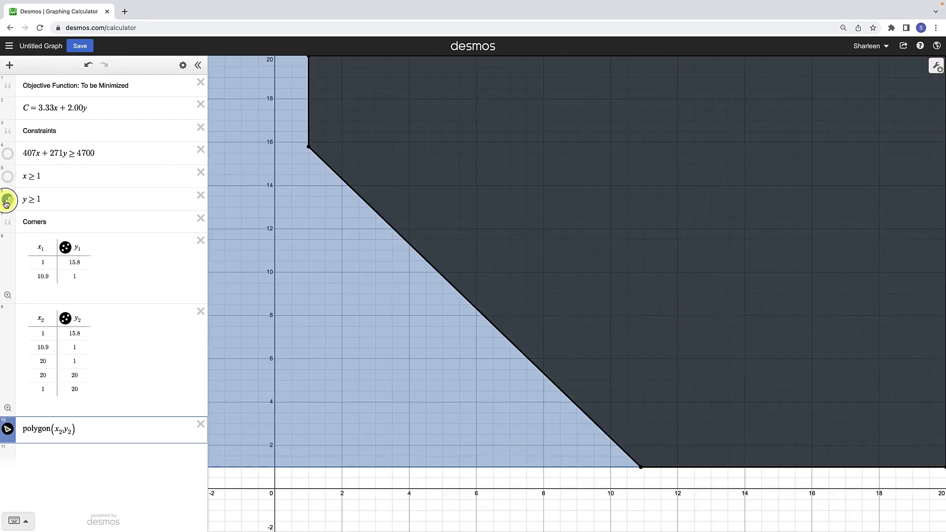
{"action": "left_click", "coordinate": [6, 202]}
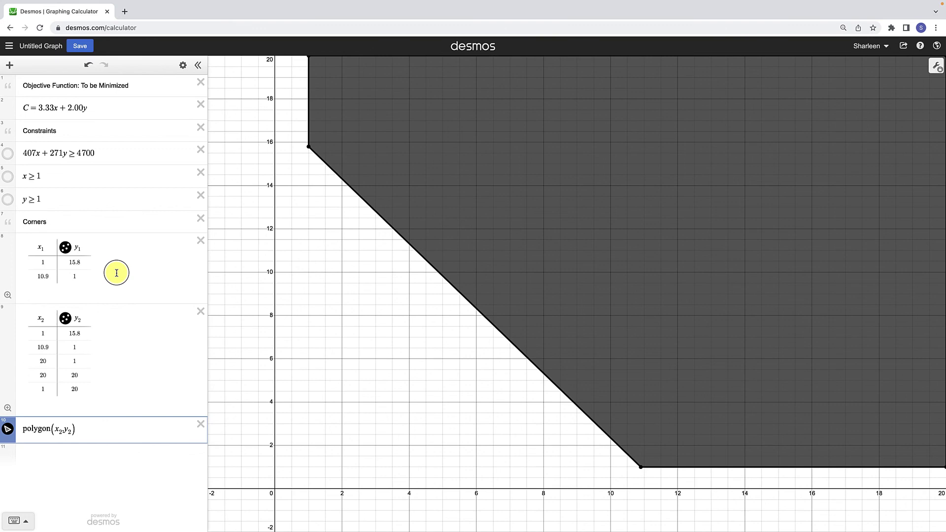
Start a third column for the objective function in the x₁, y₁ corners table with the term 3.33x₁.
{"action": "left_click", "coordinate": [98, 247]}
{"action": "key", "text": "Right"}
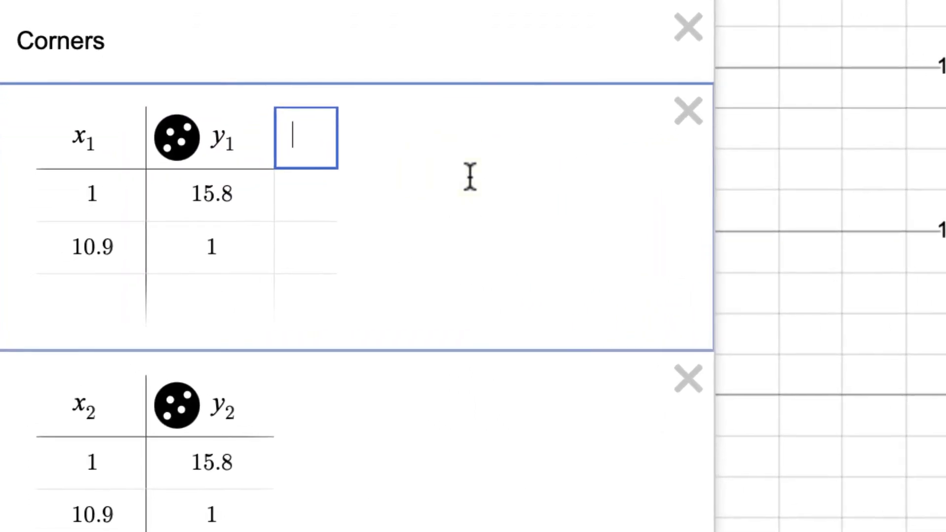
{"action": "type", "text": "3.33x"}
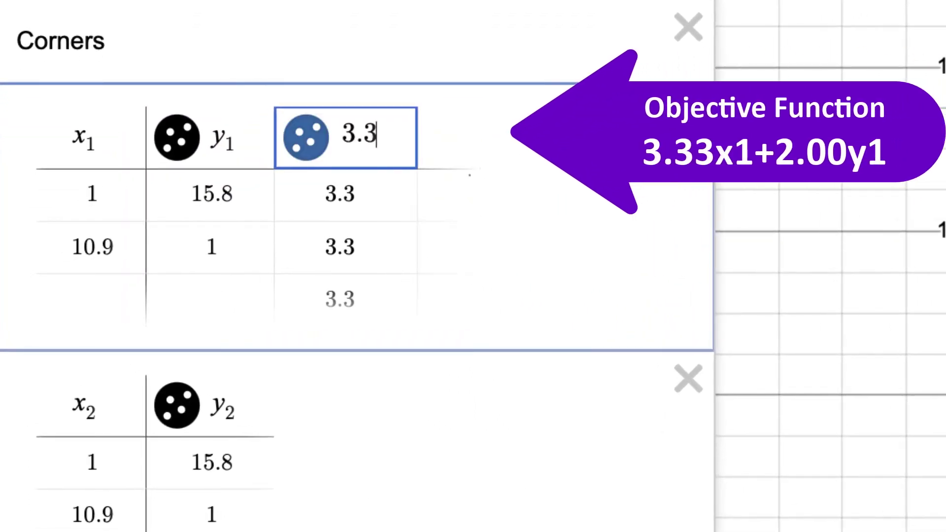
{"action": "type", "text": "1"}
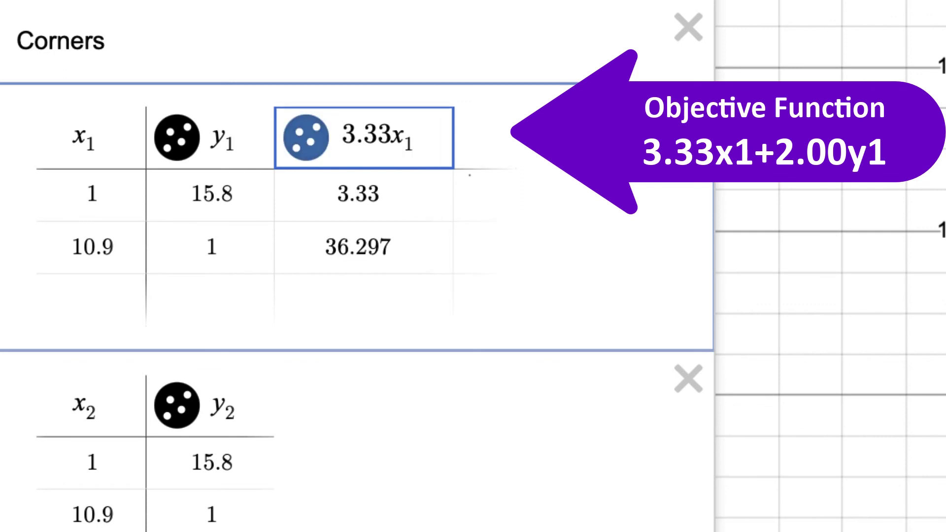